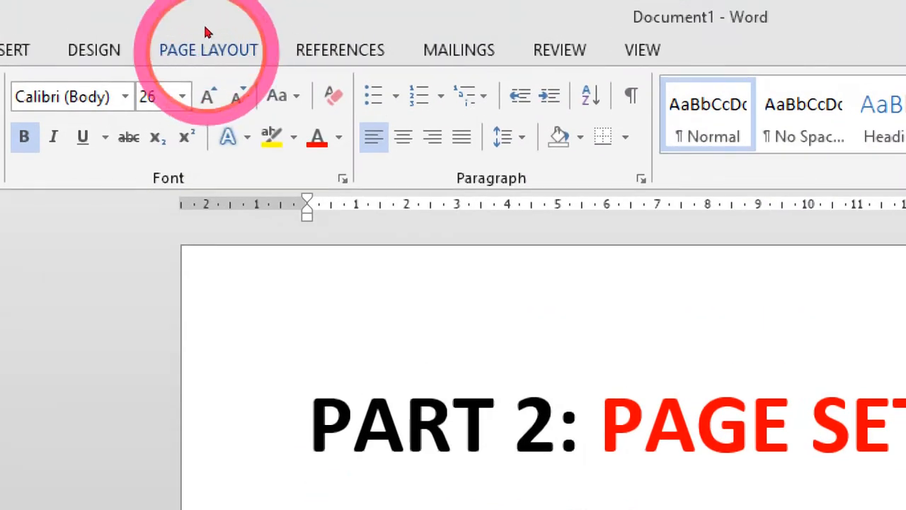
Apply the Narrow margin preset with 1.27 cm margins on all sides to the document
{"action": "left_click", "coordinate": [206, 31]}
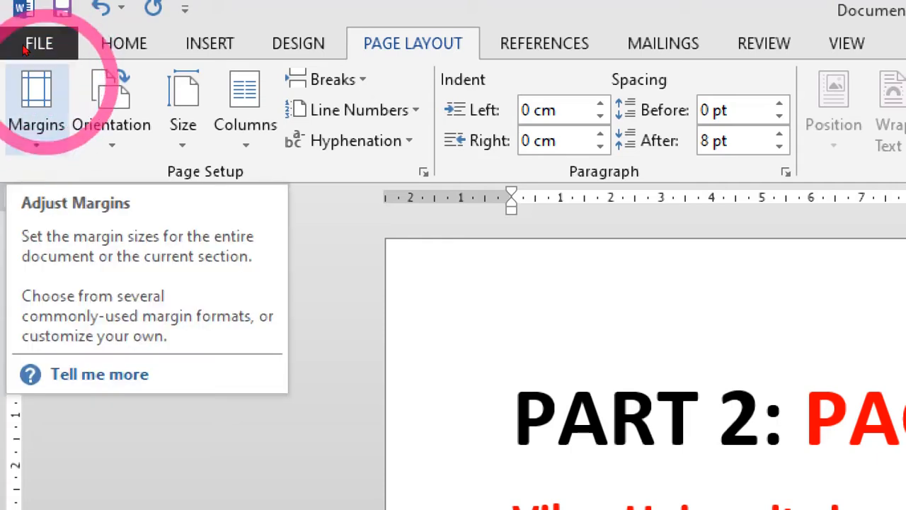
{"action": "left_click", "coordinate": [22, 84]}
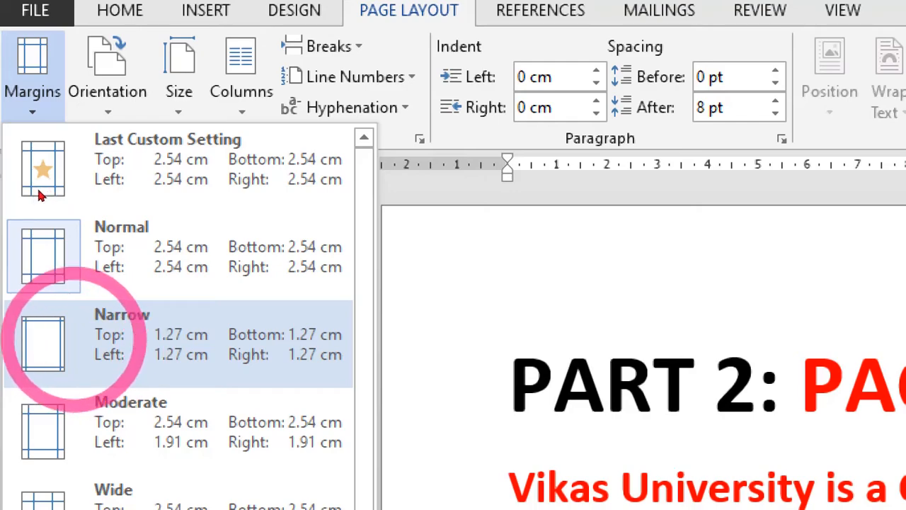
{"action": "left_click", "coordinate": [74, 339]}
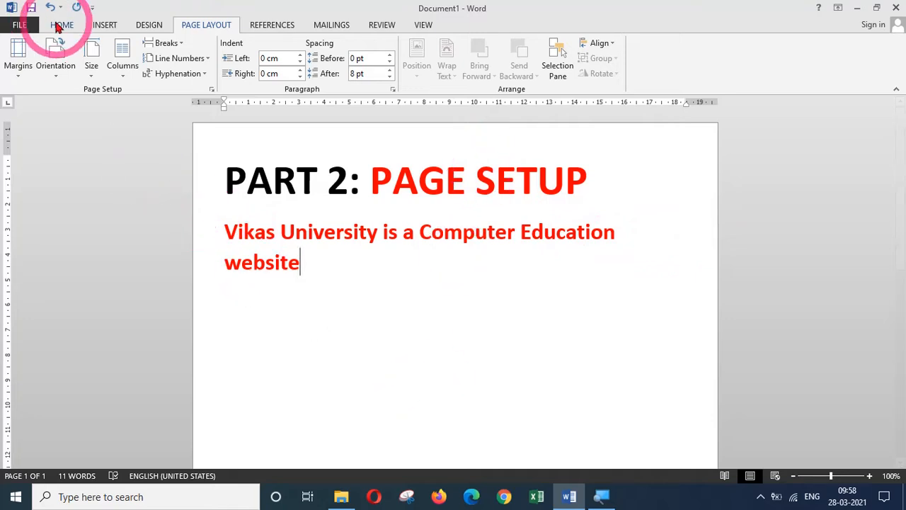
Replace all the document's text with 45 paragraphs of sample text generated by the =rand function
{"action": "key", "text": "ctrl+a"}
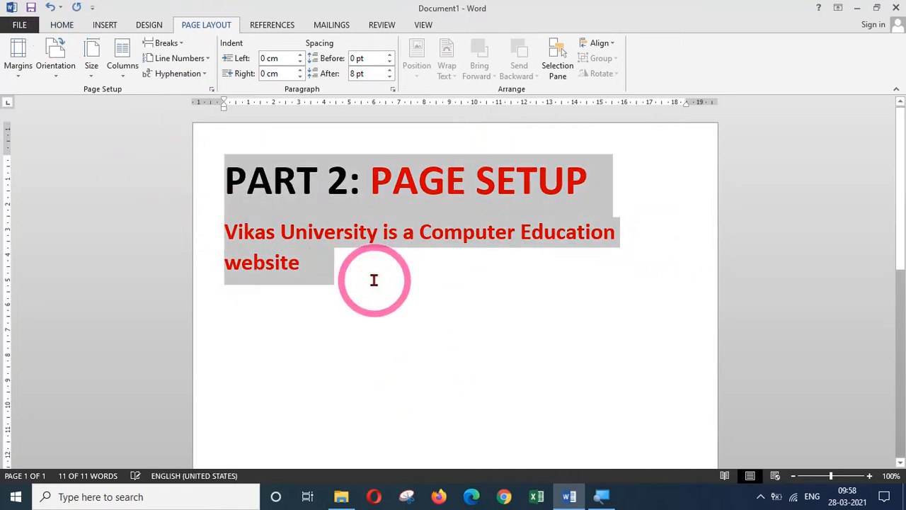
{"action": "key", "text": "Delete"}
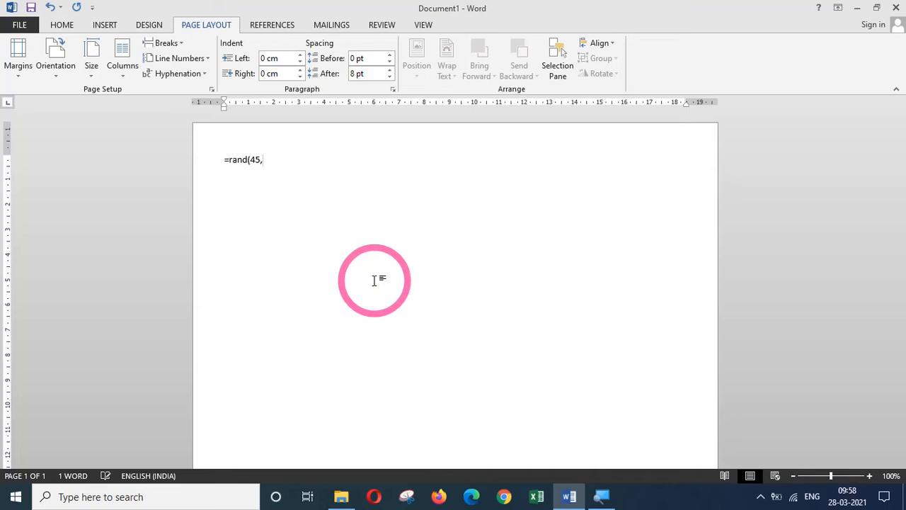
{"action": "key", "text": "Return"}
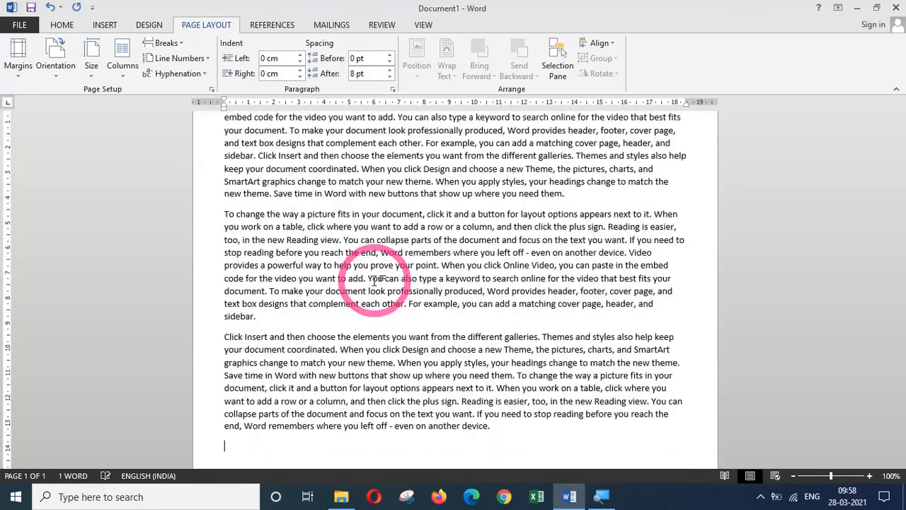
Apply the Normal margin preset with 2.54 cm margins on all sides to the document
{"action": "left_click_drag", "start_coordinate": [902, 425], "coordinate": [902, 104]}
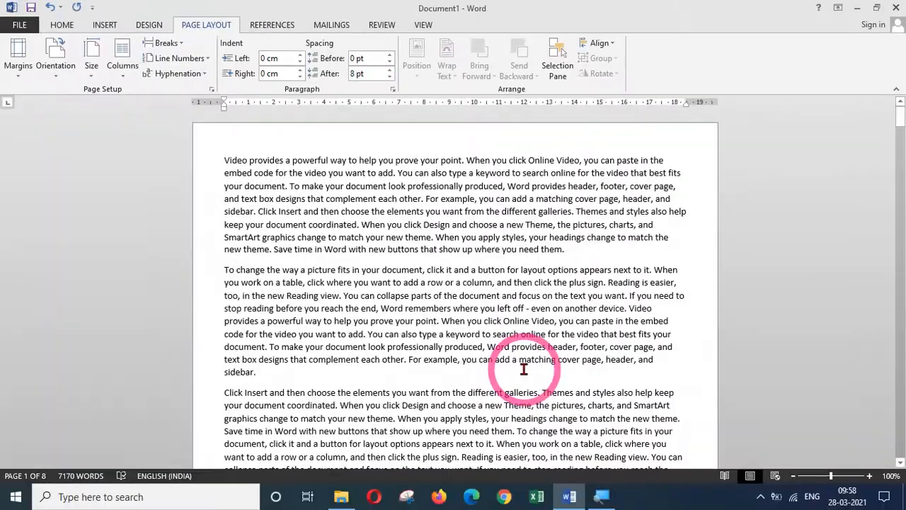
{"action": "left_click_drag", "start_coordinate": [901, 131], "coordinate": [901, 159]}
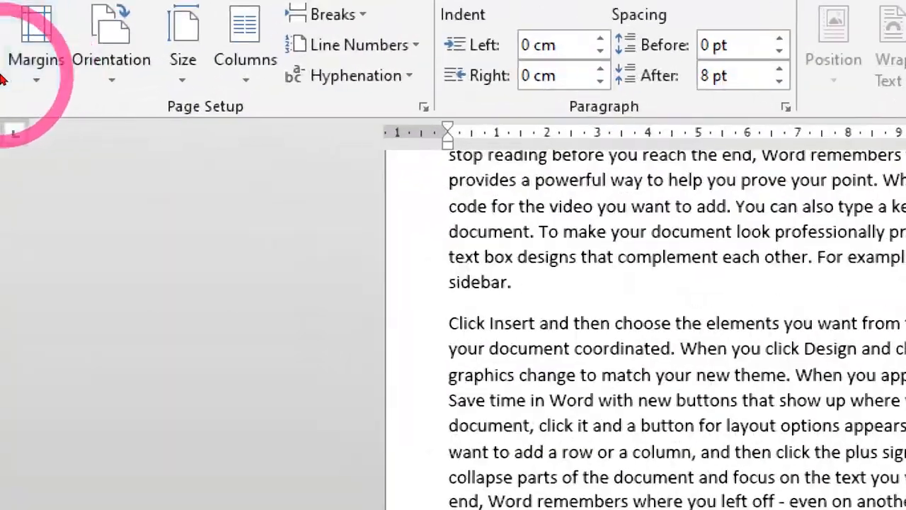
{"action": "left_click", "coordinate": [16, 75]}
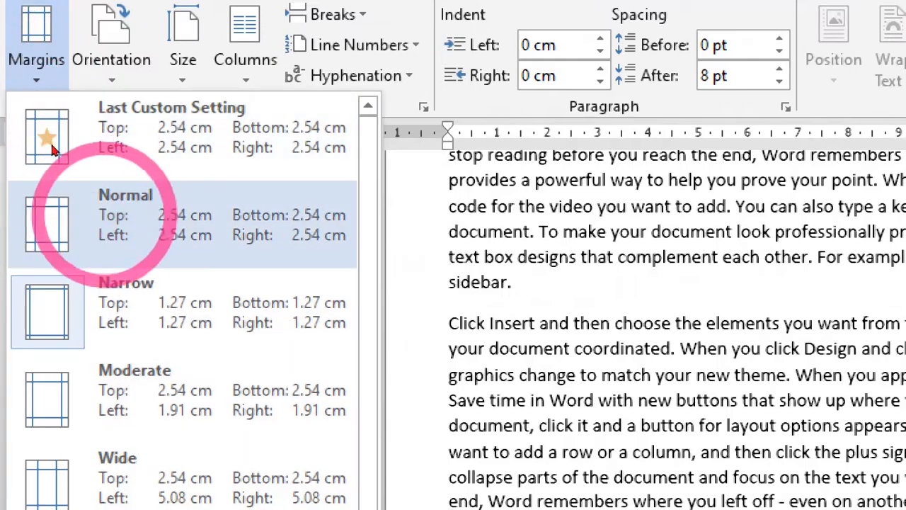
{"action": "left_click", "coordinate": [113, 216]}
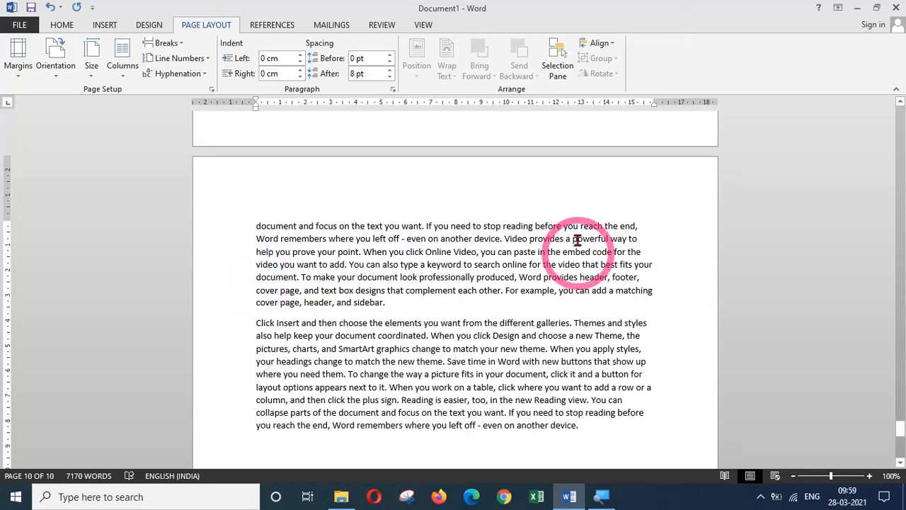
Open the custom margin settings for the document and set the top margin to 2 cm
{"action": "left_click_drag", "start_coordinate": [902, 446], "coordinate": [900, 107]}
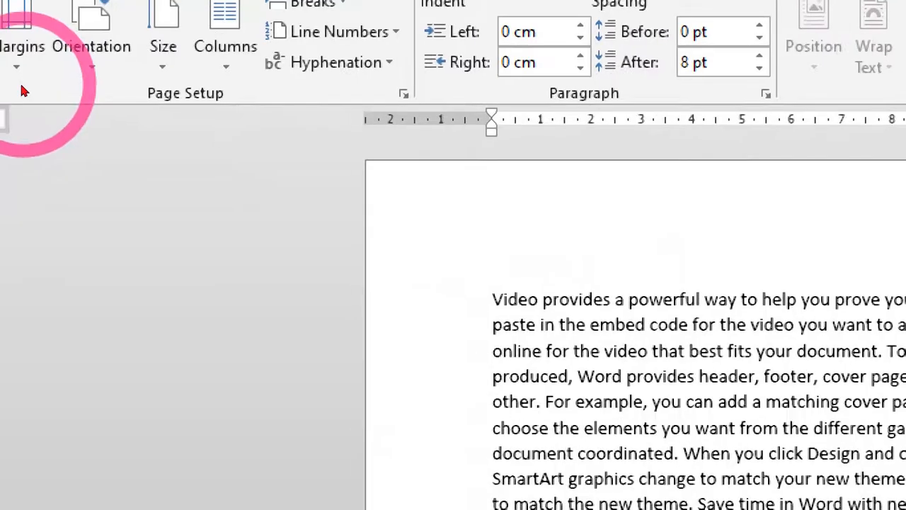
{"action": "left_click", "coordinate": [11, 74]}
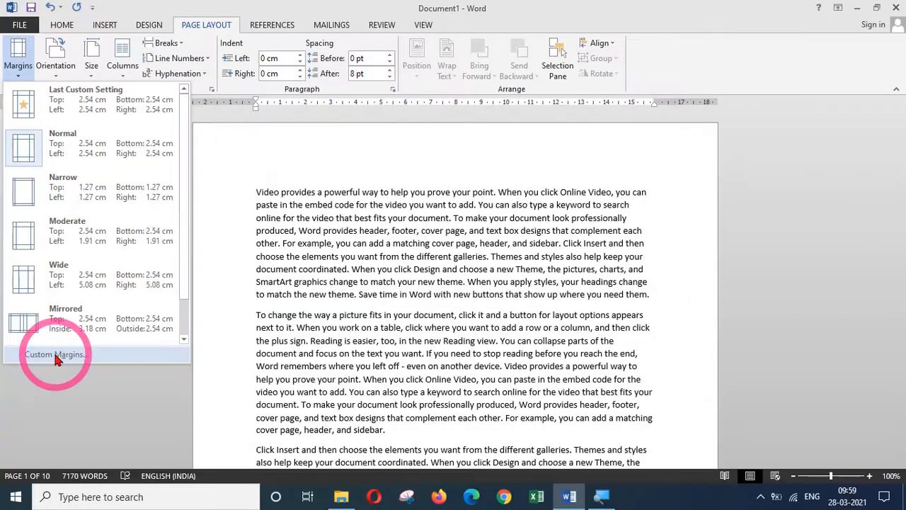
{"action": "left_click", "coordinate": [110, 425]}
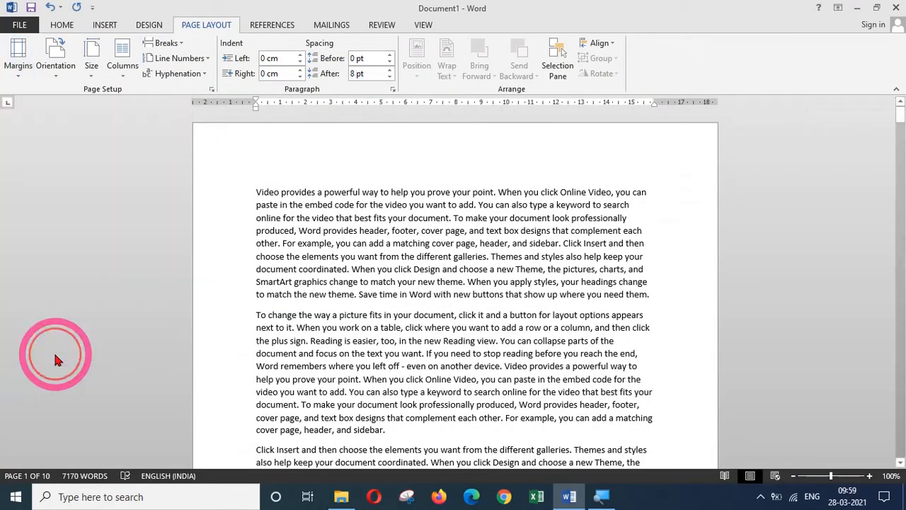
{"action": "left_click_drag", "start_coordinate": [660, 82], "coordinate": [443, 108]}
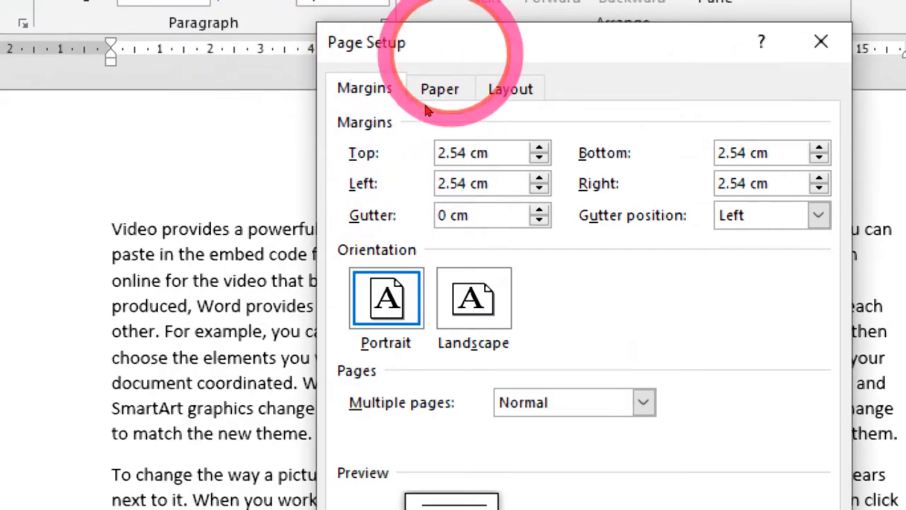
{"action": "left_click_drag", "start_coordinate": [450, 53], "coordinate": [387, 28]}
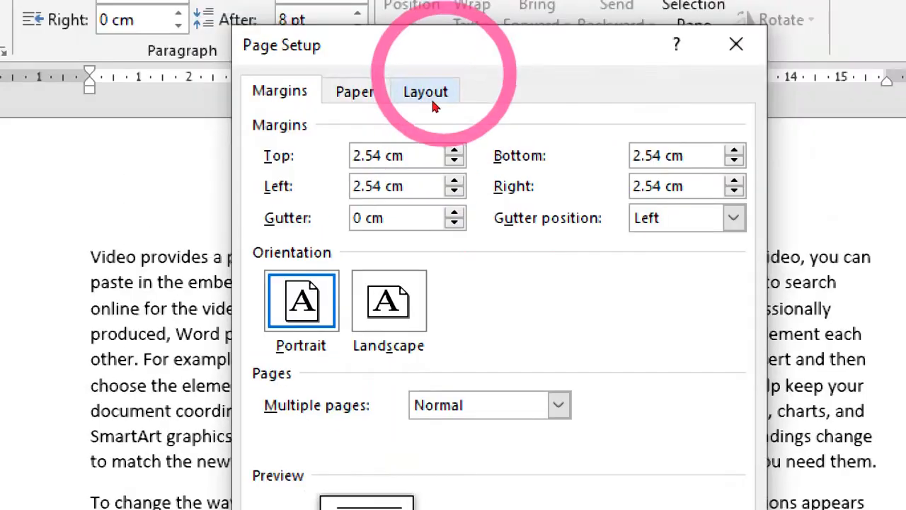
{"action": "key", "text": "Down"}
{"action": "key", "text": "Down"}
{"action": "key", "text": "Down"}
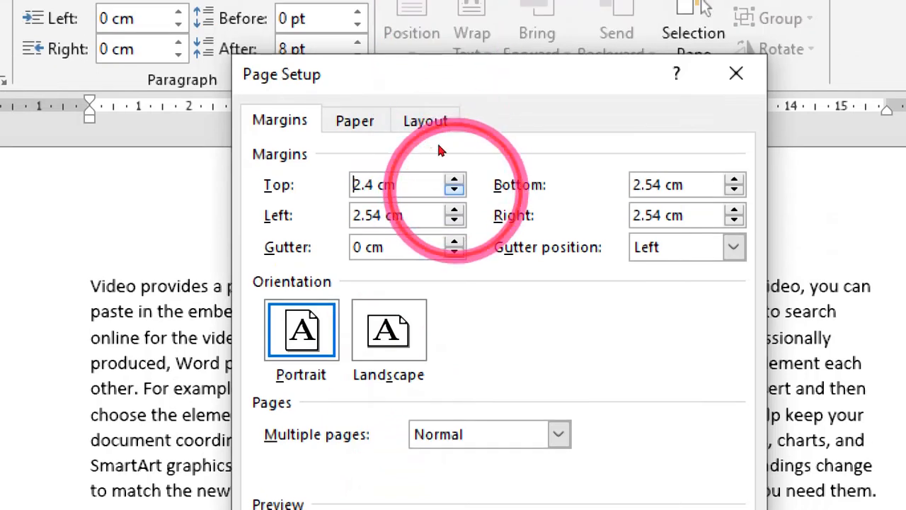
{"action": "key", "text": "Down"}
{"action": "key", "text": "Down"}
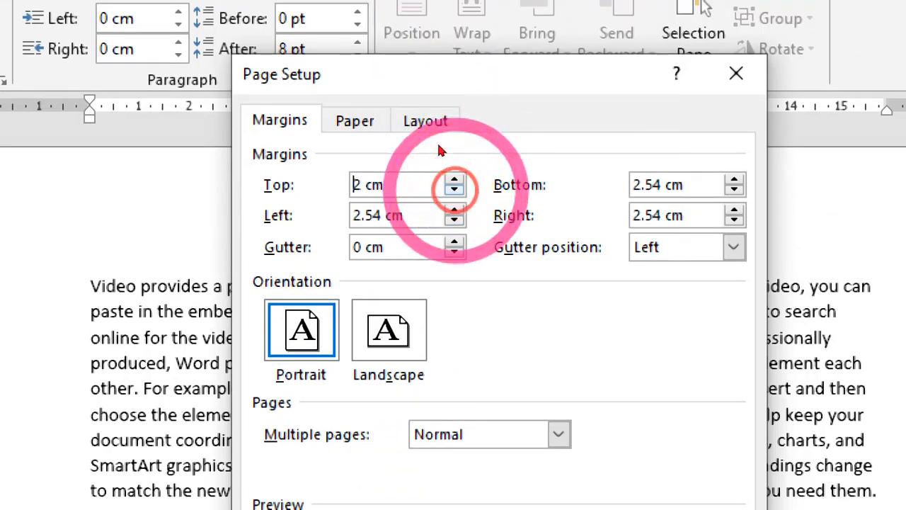
Set the bottom margin to 2 cm in the custom page setup
{"action": "key", "text": "Tab"}
{"action": "key", "text": "Down"}
{"action": "key", "text": "Down"}
{"action": "key", "text": "Down"}
{"action": "key", "text": "Down"}
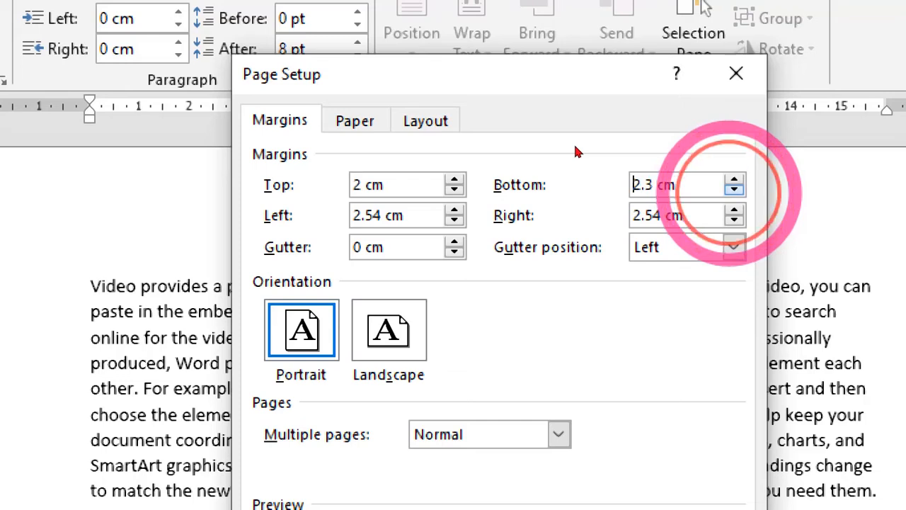
{"action": "key", "text": "Down"}
Set both the left and right margins to 2.3 cm in the custom page setup
{"action": "key", "text": "Tab"}
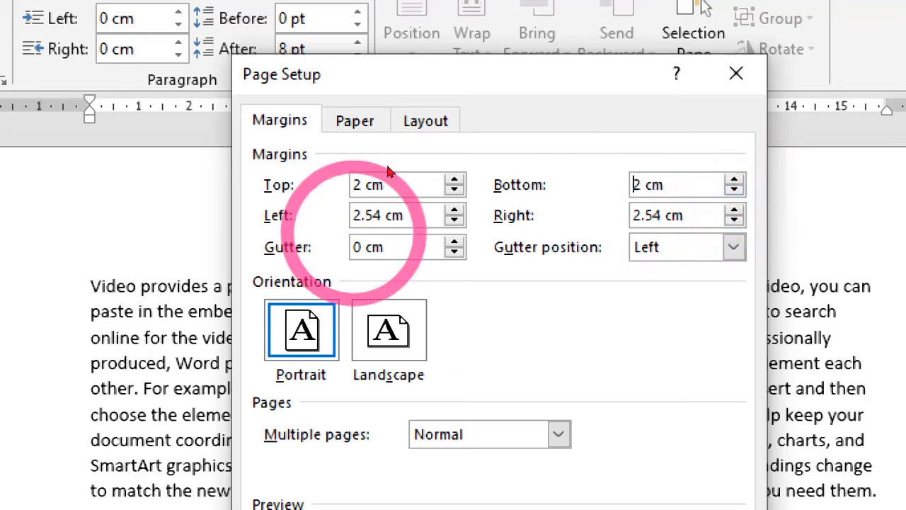
{"action": "key", "text": "Down"}
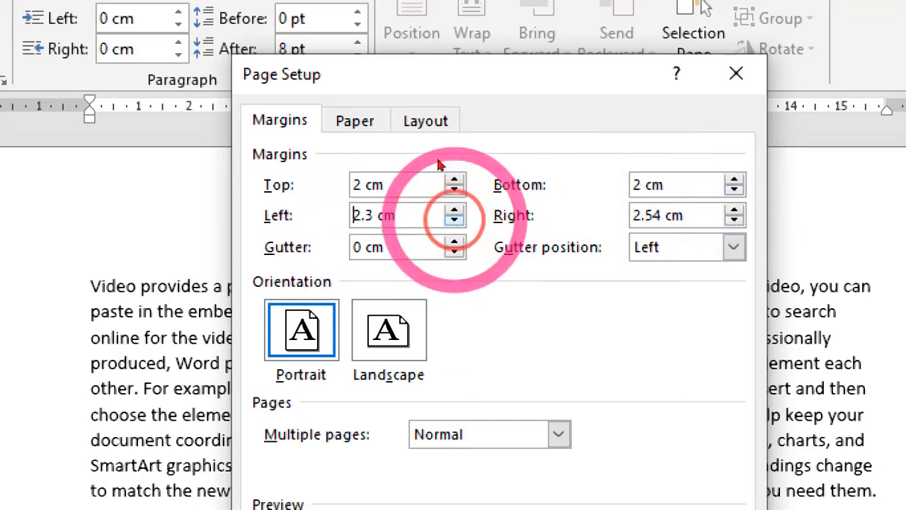
{"action": "key", "text": "Tab"}
{"action": "key", "text": "Down"}
{"action": "key", "text": "Down"}
{"action": "key", "text": "Down"}
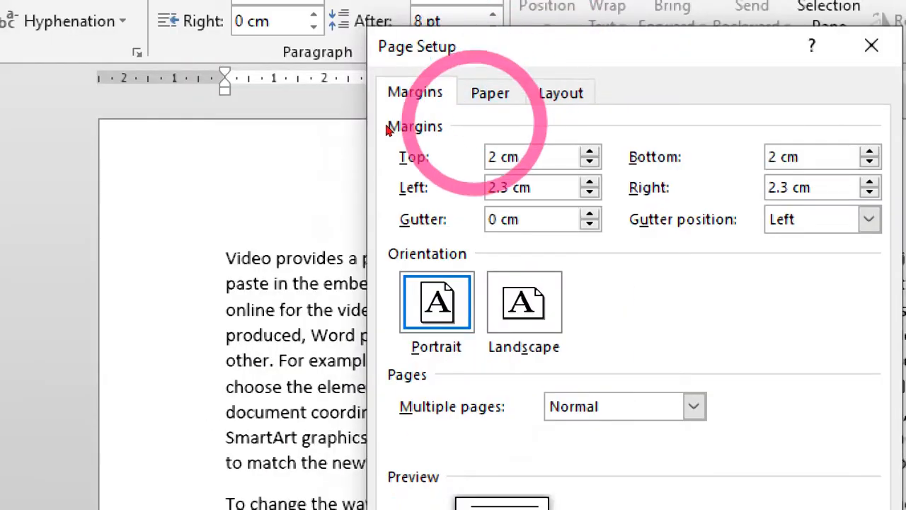
Raise the gutter to 3.5 cm and reduce it to 3.3 cm in the custom page setup
{"action": "left_click_drag", "start_coordinate": [566, 63], "coordinate": [485, 62]}
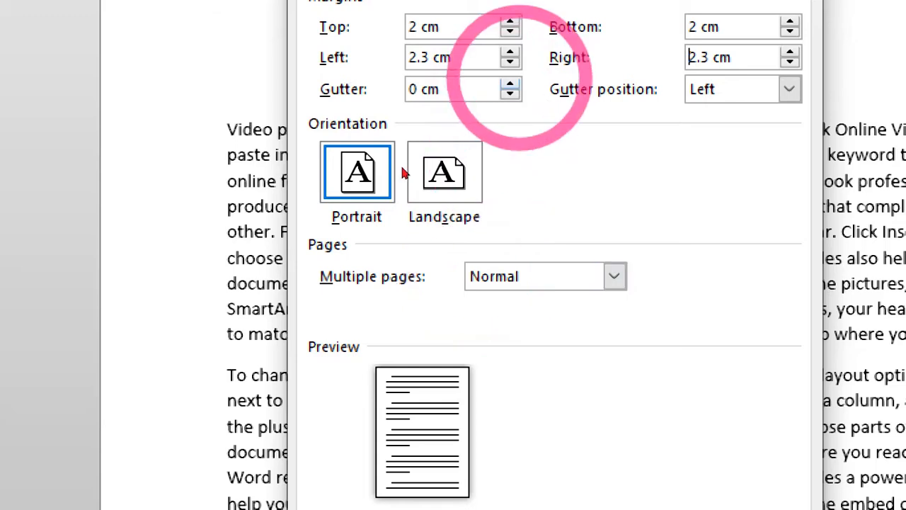
{"action": "left_click", "coordinate": [509, 84]}
{"action": "left_click", "coordinate": [509, 84]}
{"action": "left_click", "coordinate": [509, 84]}
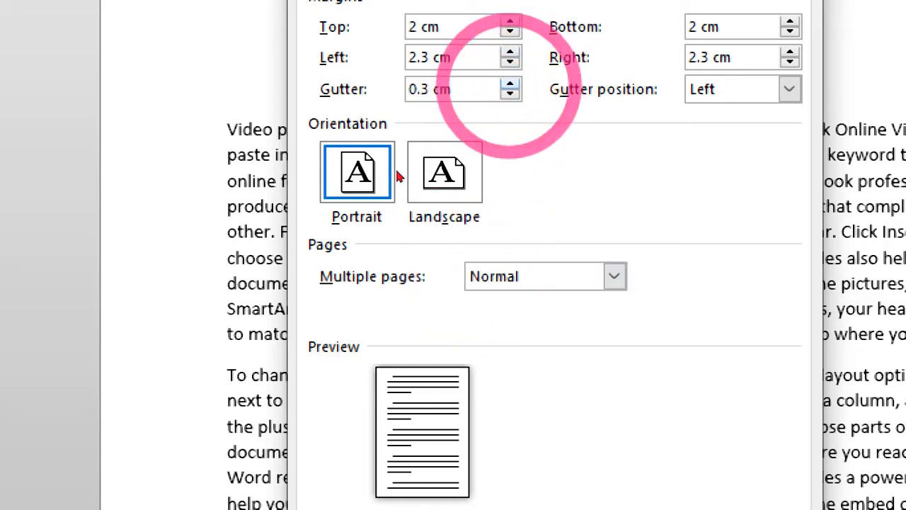
{"action": "left_click", "coordinate": [509, 84]}
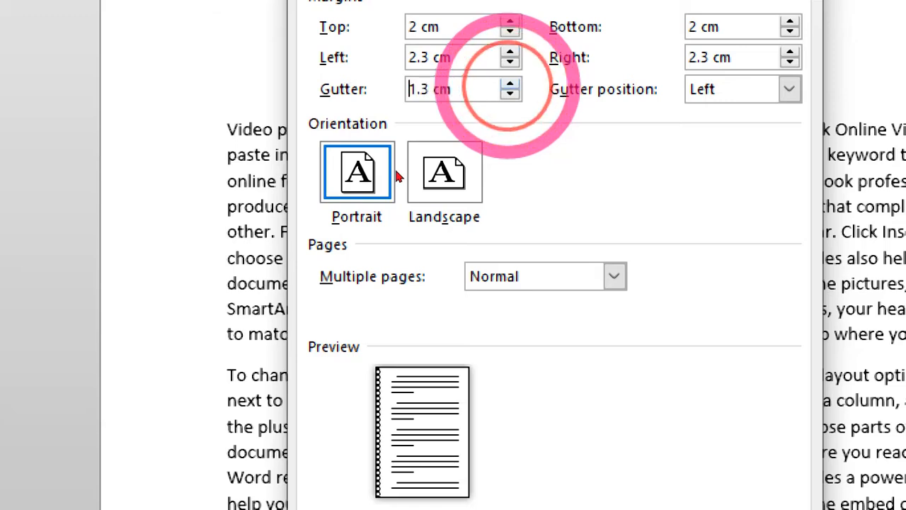
{"action": "left_click", "coordinate": [510, 84]}
{"action": "left_click", "coordinate": [509, 85]}
{"action": "left_click", "coordinate": [509, 84]}
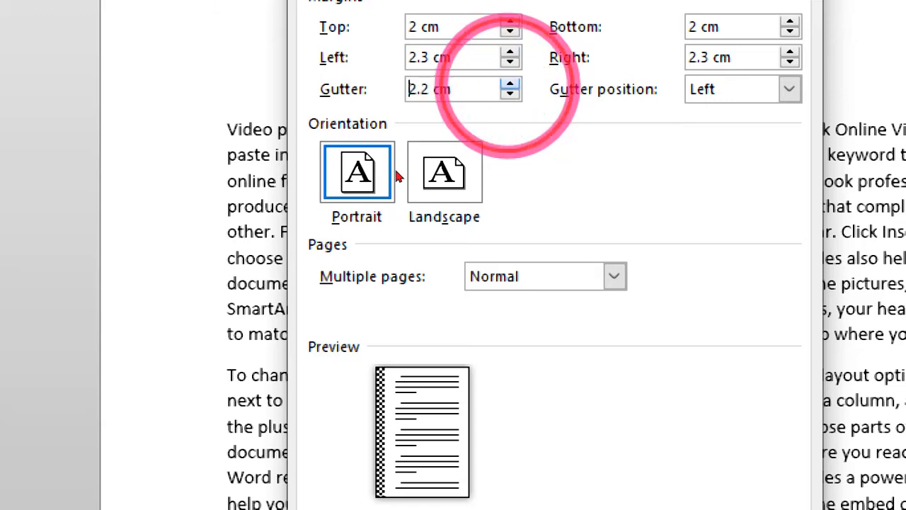
{"action": "left_click", "coordinate": [510, 84]}
{"action": "left_click", "coordinate": [510, 84]}
{"action": "left_click", "coordinate": [510, 84]}
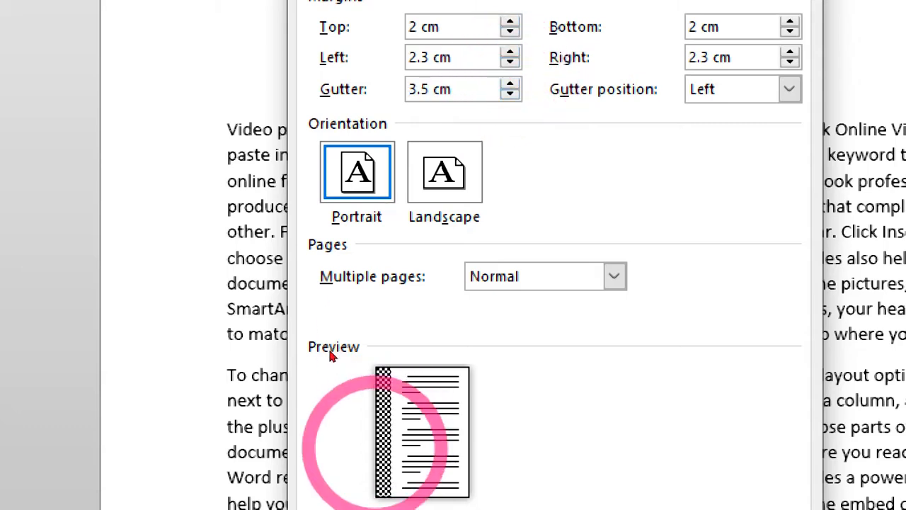
{"action": "key", "text": "Down"}
{"action": "key", "text": "Down"}
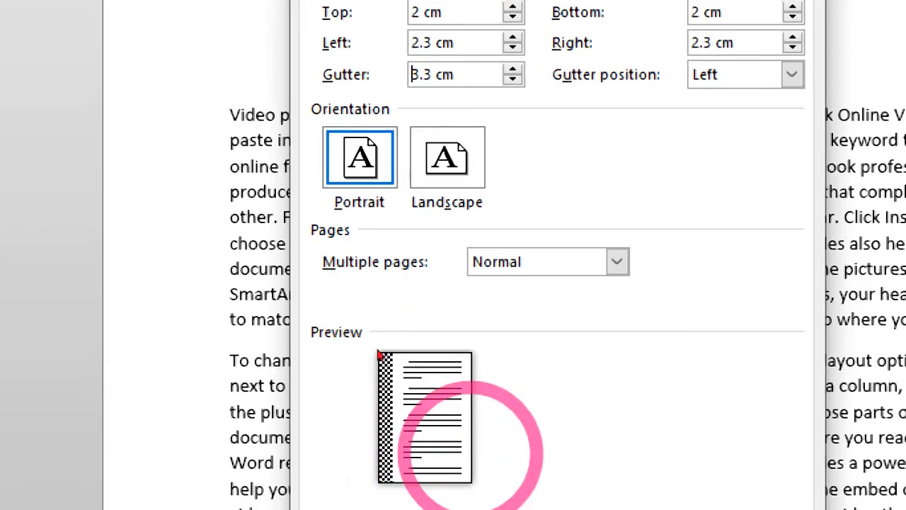
Switch the gutter position to Top and back to Left, discarding the page setup changes
{"action": "left_click", "coordinate": [791, 73]}
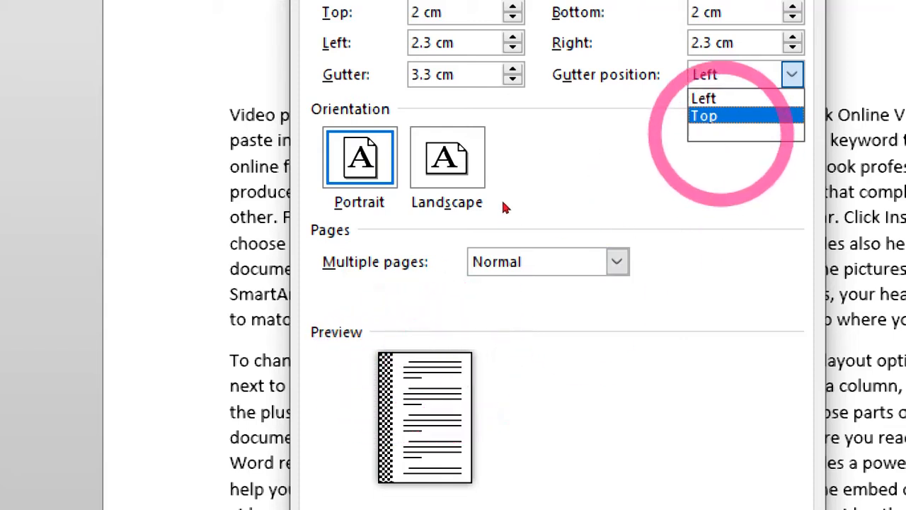
{"action": "key", "text": "Return"}
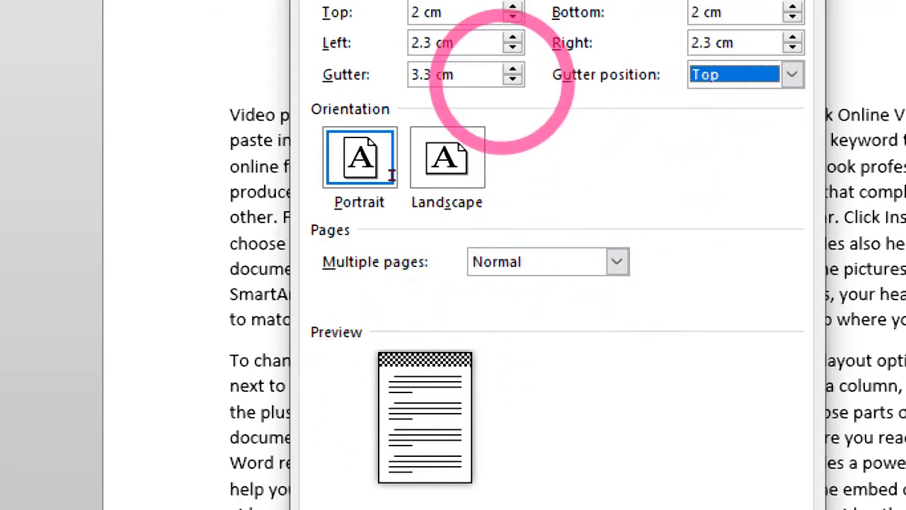
{"action": "key", "text": "alt+Down"}
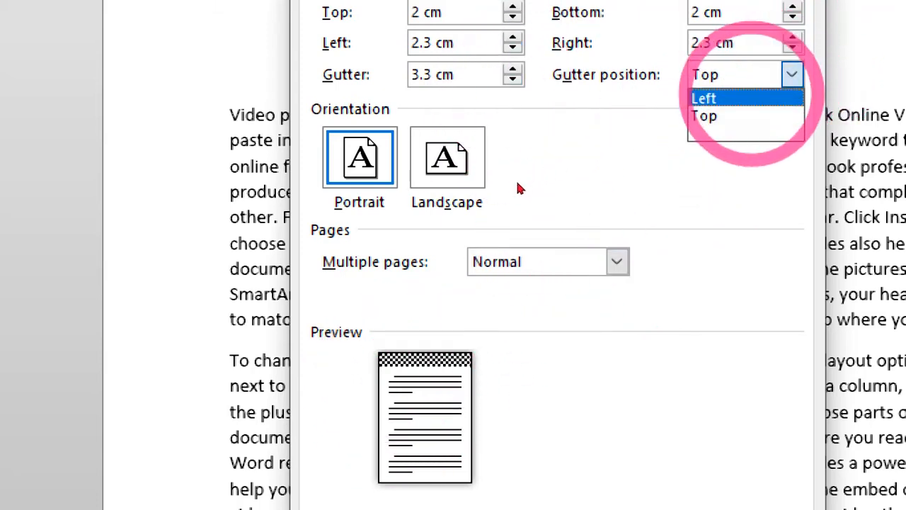
{"action": "key", "text": "Return"}
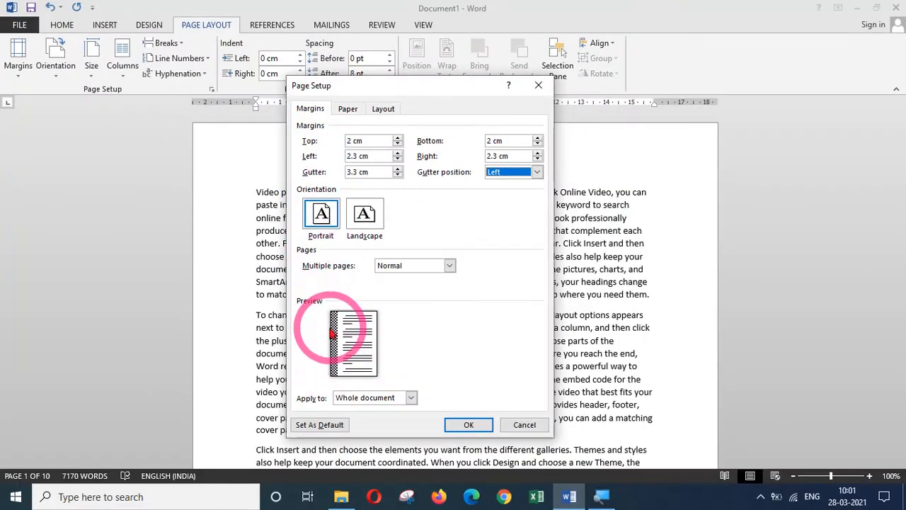
{"action": "left_click", "coordinate": [524, 424]}
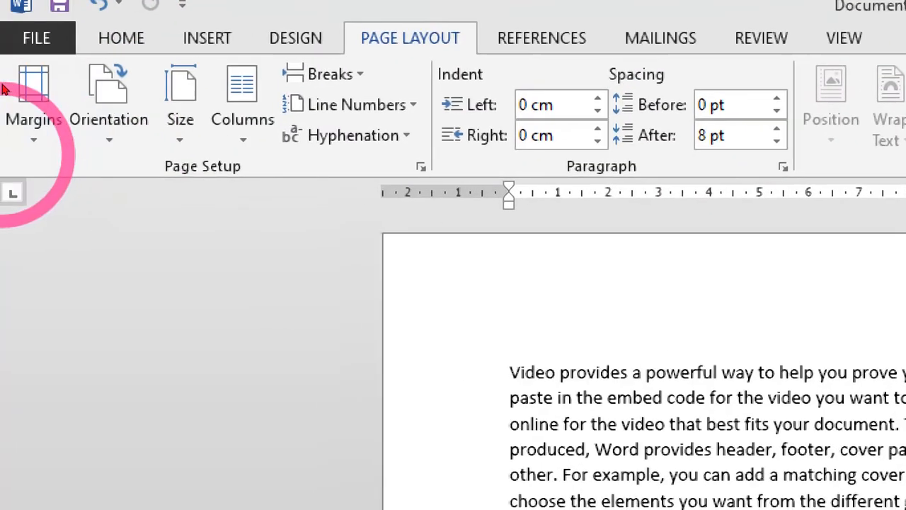
Change the document's page orientation to Landscape
{"action": "left_click", "coordinate": [48, 142]}
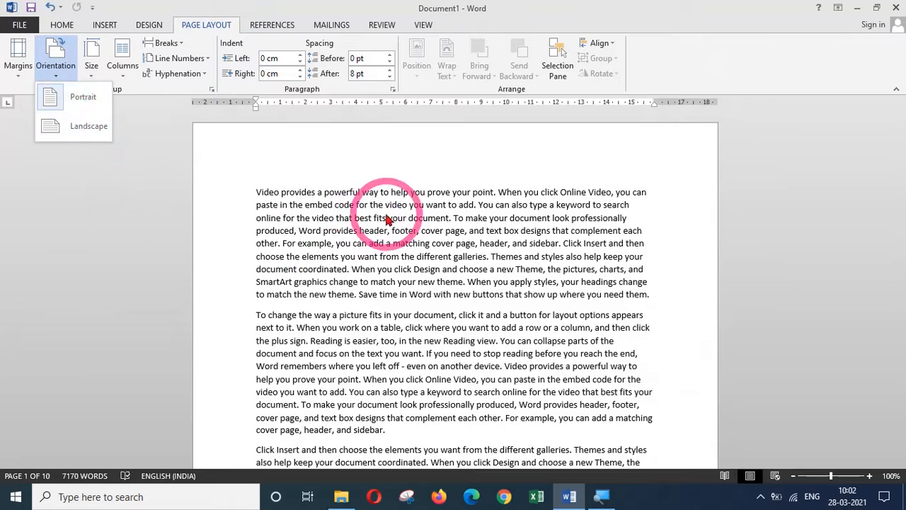
{"action": "left_click", "coordinate": [772, 420]}
{"action": "left_click_drag", "start_coordinate": [899, 124], "coordinate": [900, 142]}
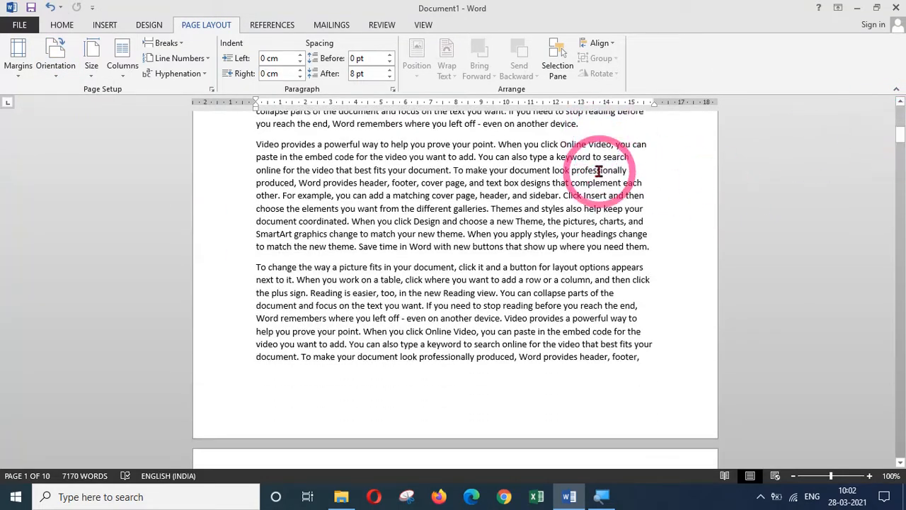
{"action": "left_click_drag", "start_coordinate": [900, 141], "coordinate": [900, 96]}
{"action": "left_click", "coordinate": [57, 74]}
{"action": "left_click", "coordinate": [71, 129]}
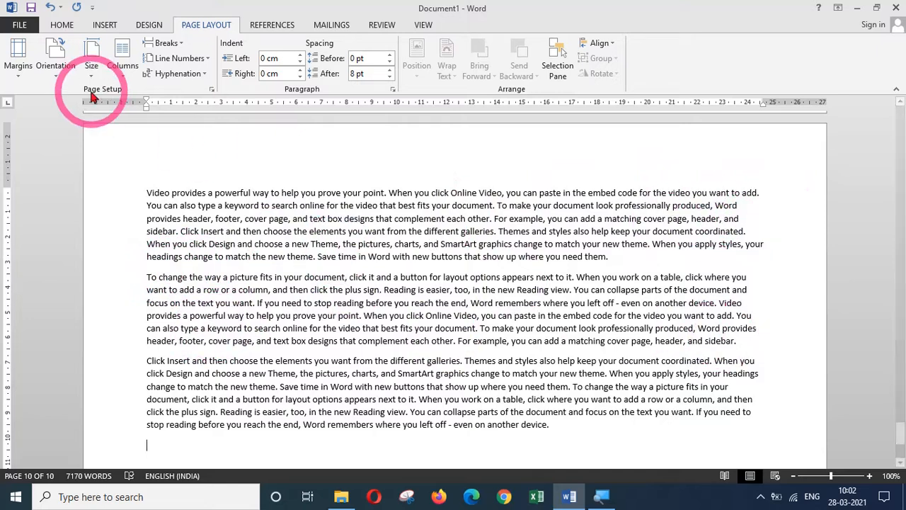
Switch the page orientation to Portrait and back to Landscape
{"action": "left_click", "coordinate": [58, 80]}
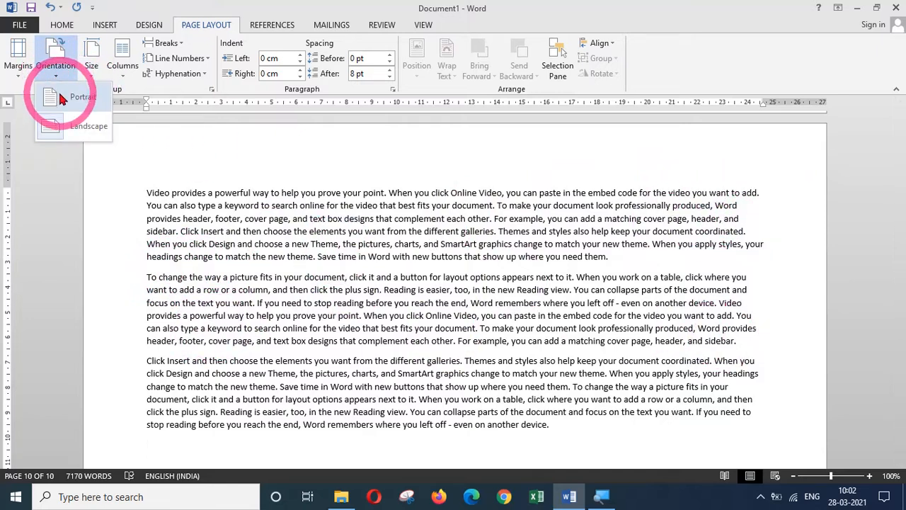
{"action": "left_click", "coordinate": [317, 220]}
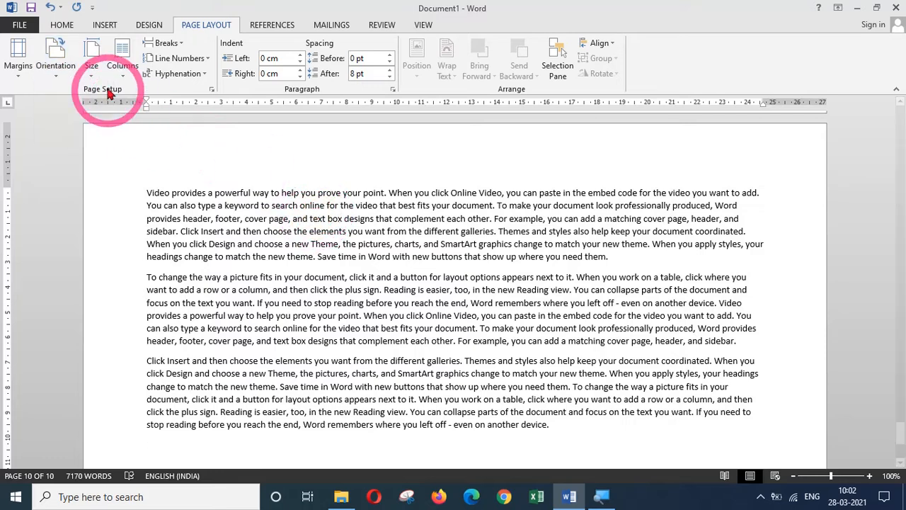
{"action": "left_click", "coordinate": [55, 62]}
{"action": "left_click", "coordinate": [62, 102]}
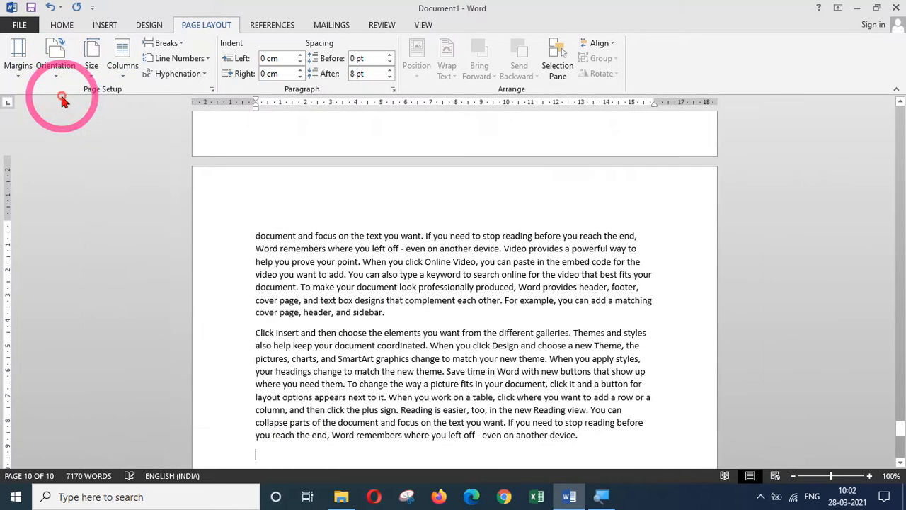
{"action": "left_click", "coordinate": [55, 63]}
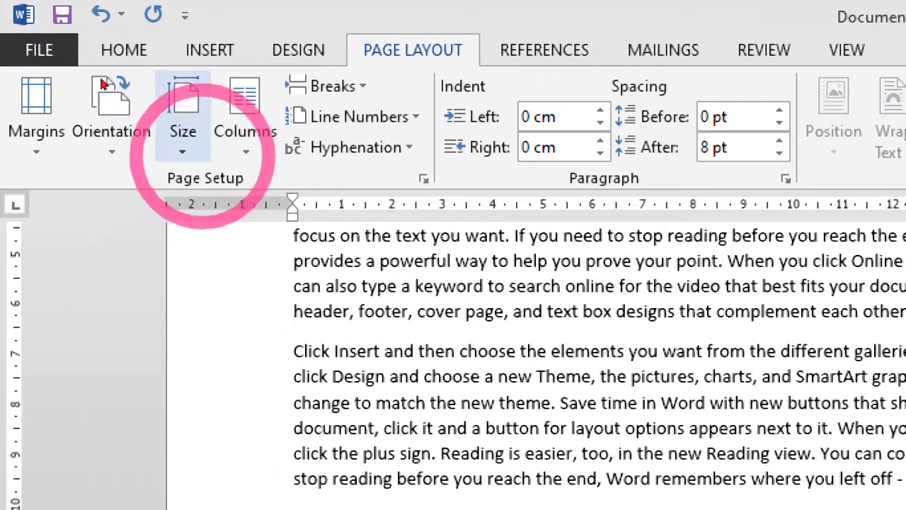
Set the document's paper size to A4 (21 cm x 29.7 cm)
{"action": "left_click", "coordinate": [183, 113]}
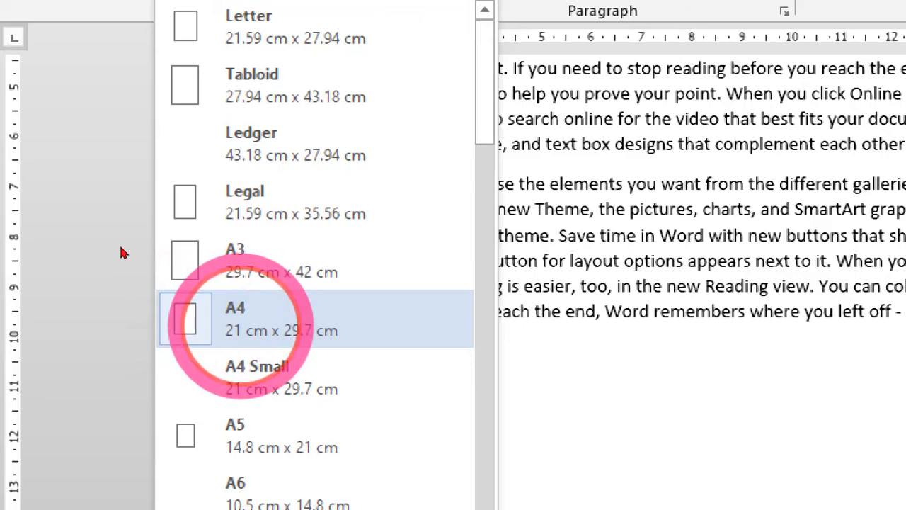
{"action": "left_click", "coordinate": [241, 322]}
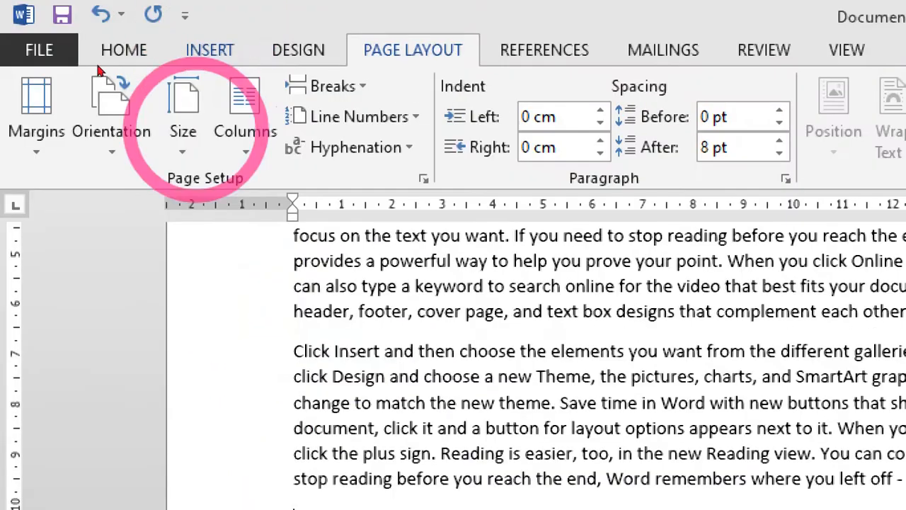
{"action": "left_click", "coordinate": [183, 117]}
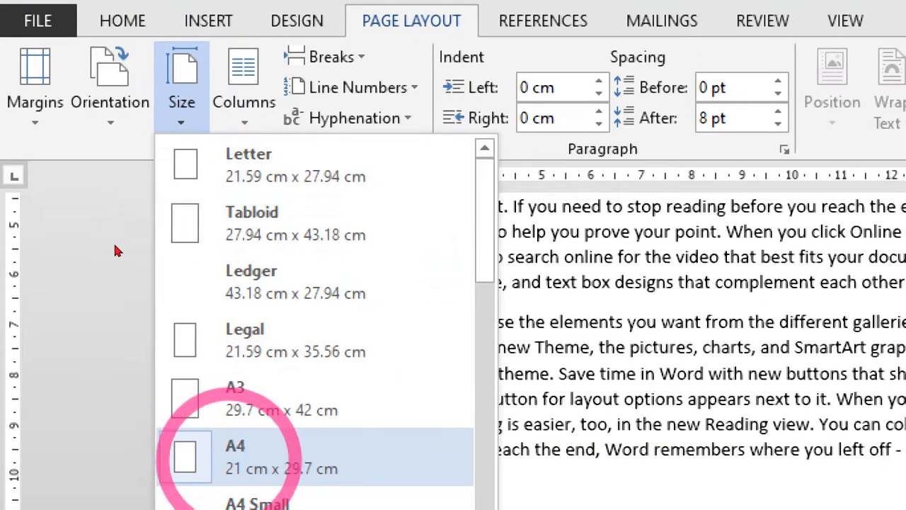
{"action": "left_click", "coordinate": [212, 484]}
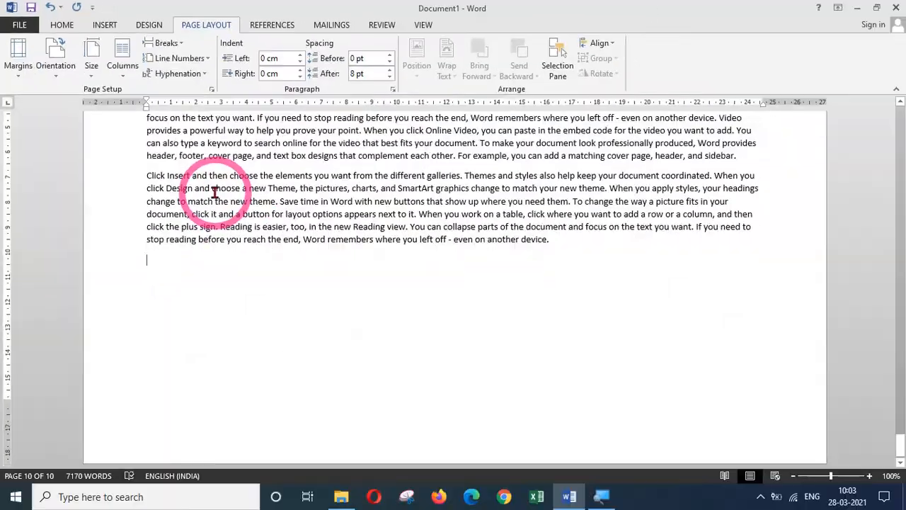
Split the document's text into two columns of equal width
{"action": "left_click_drag", "start_coordinate": [901, 430], "coordinate": [901, 126]}
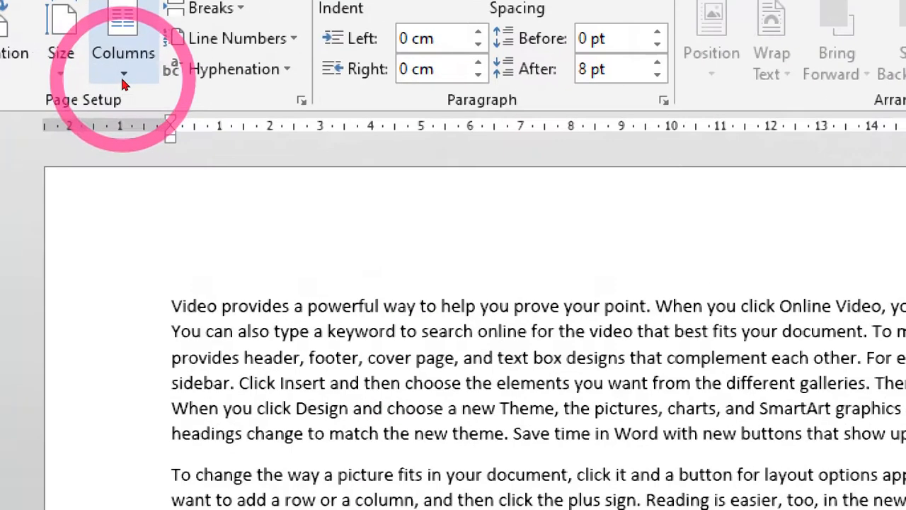
{"action": "left_click", "coordinate": [122, 78]}
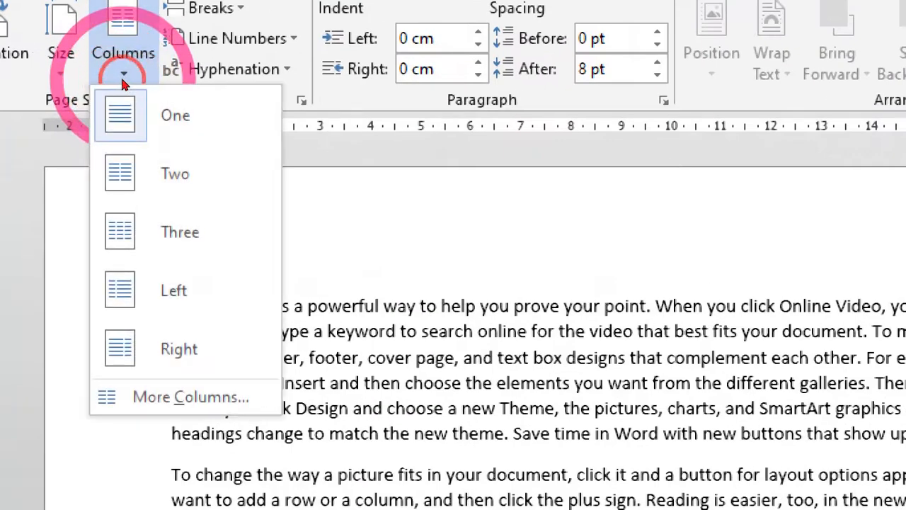
{"action": "left_click", "coordinate": [145, 150]}
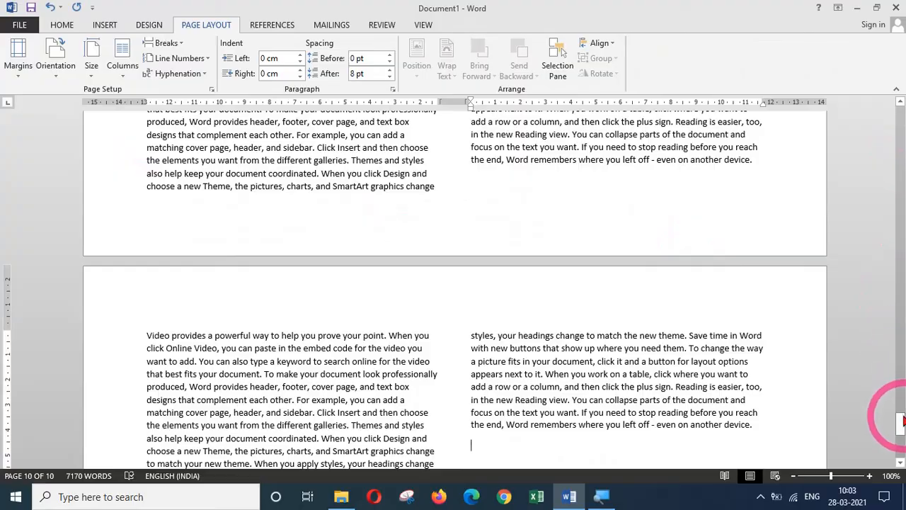
{"action": "left_click_drag", "start_coordinate": [902, 421], "coordinate": [902, 105]}
{"action": "left_click", "coordinate": [160, 214]}
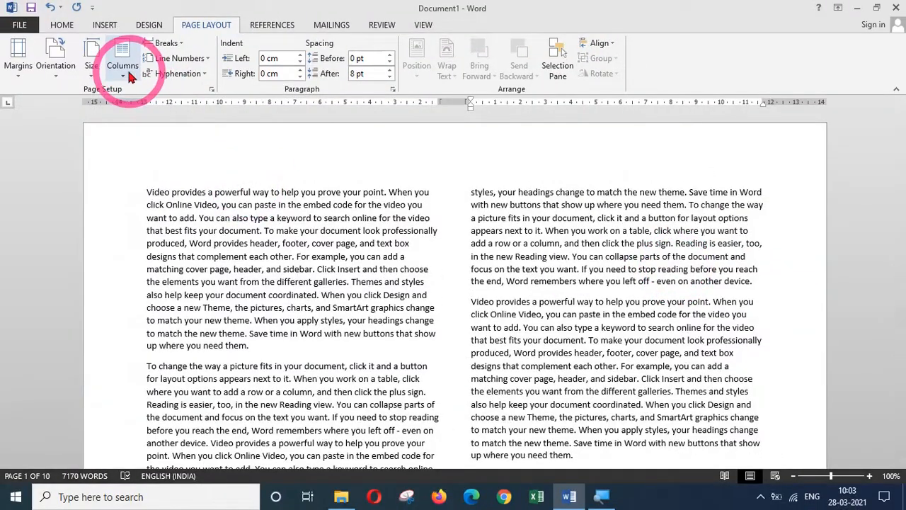
Change the document's text layout to three columns
{"action": "left_click", "coordinate": [123, 39]}
{"action": "left_click", "coordinate": [121, 138]}
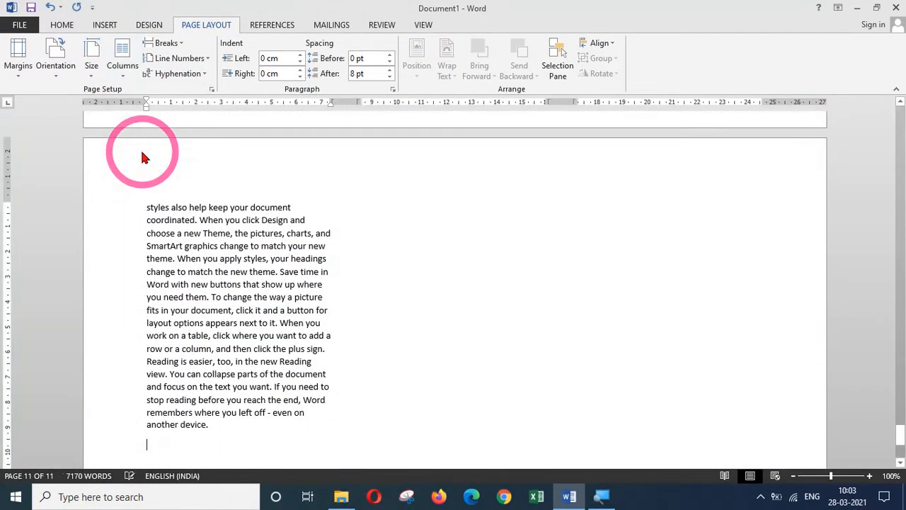
{"action": "left_click_drag", "start_coordinate": [901, 448], "coordinate": [897, 120]}
{"action": "left_click", "coordinate": [585, 222]}
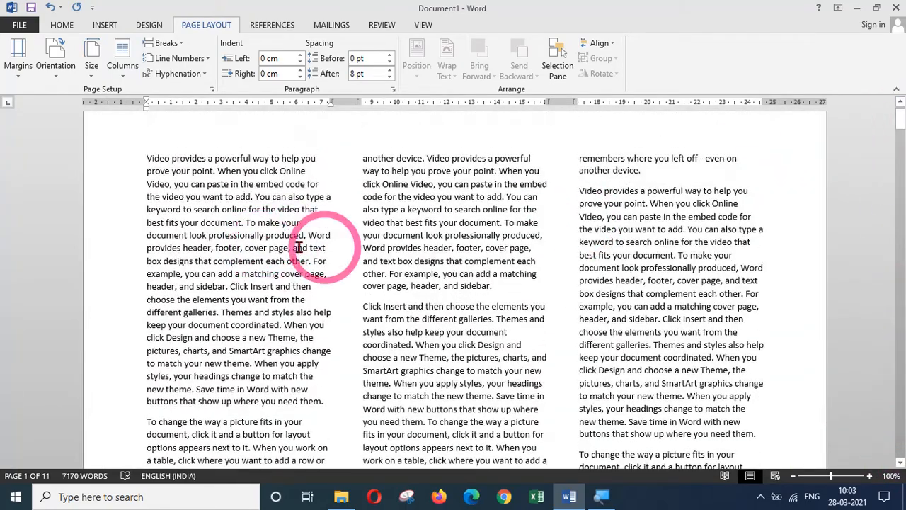
Try the Left column preset on the document, followed by the Right column preset
{"action": "left_click", "coordinate": [123, 63]}
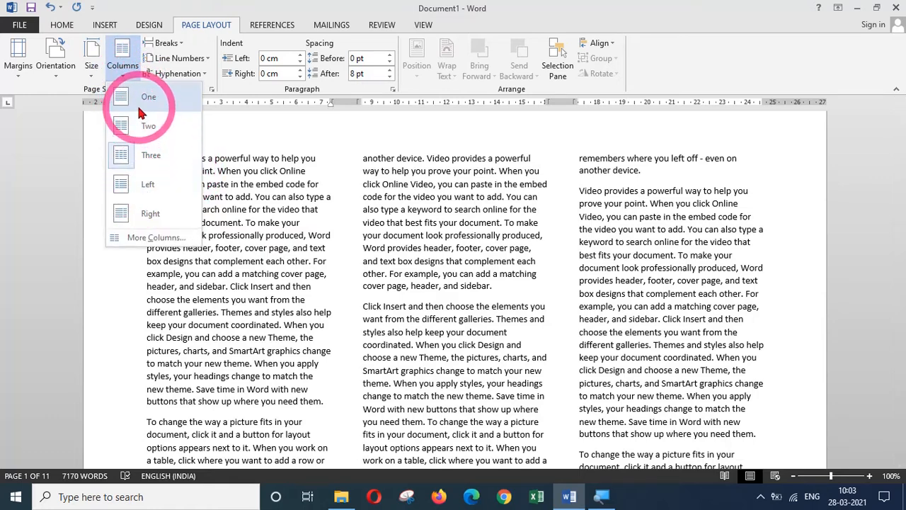
{"action": "left_click", "coordinate": [144, 185]}
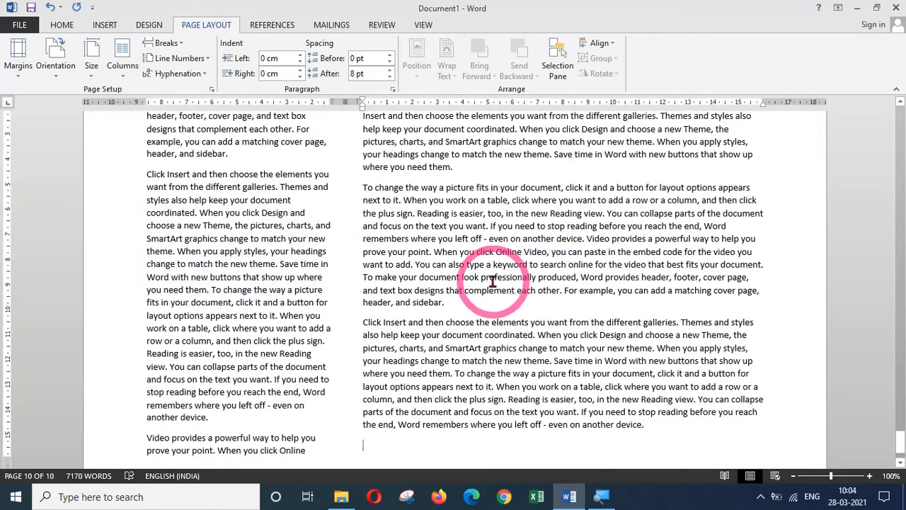
{"action": "left_click", "coordinate": [121, 70]}
{"action": "left_click", "coordinate": [130, 210]}
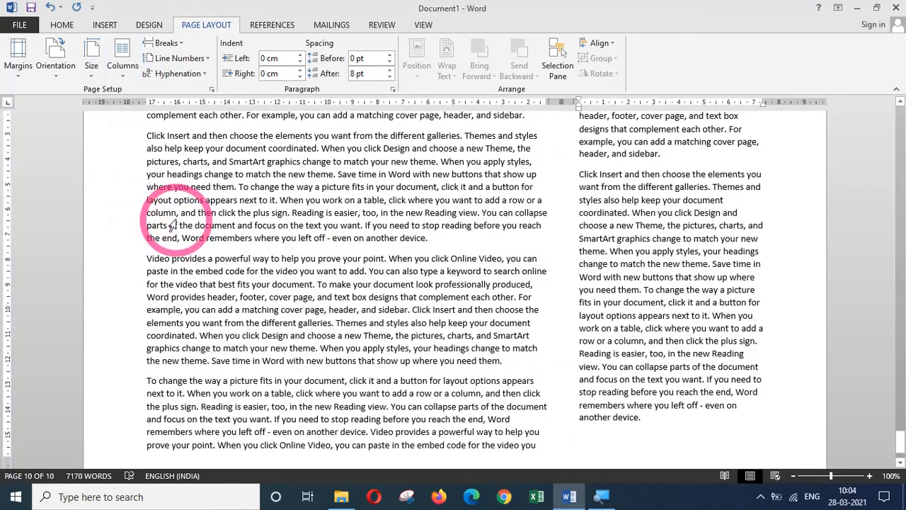
{"action": "left_click_drag", "start_coordinate": [901, 443], "coordinate": [902, 117]}
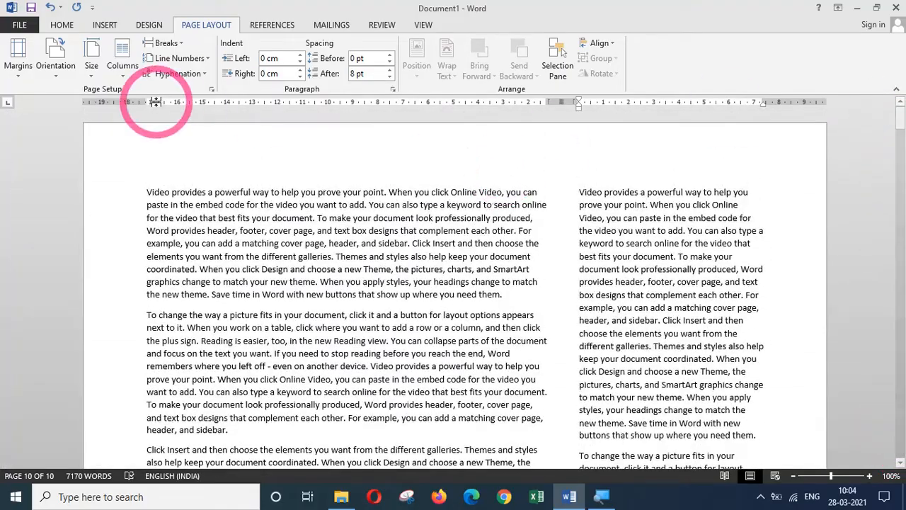
Return the document's text to a single column across the landscape page
{"action": "left_click", "coordinate": [122, 71]}
{"action": "left_click", "coordinate": [129, 108]}
{"action": "left_click", "coordinate": [220, 210]}
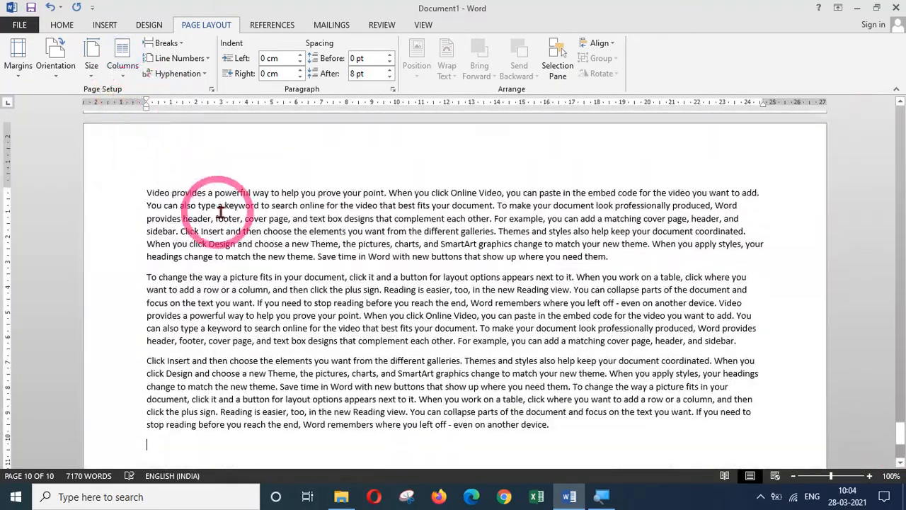
{"action": "left_click_drag", "start_coordinate": [902, 428], "coordinate": [893, 99]}
Change the page orientation to Portrait and apply the One column layout
{"action": "left_click", "coordinate": [41, 83]}
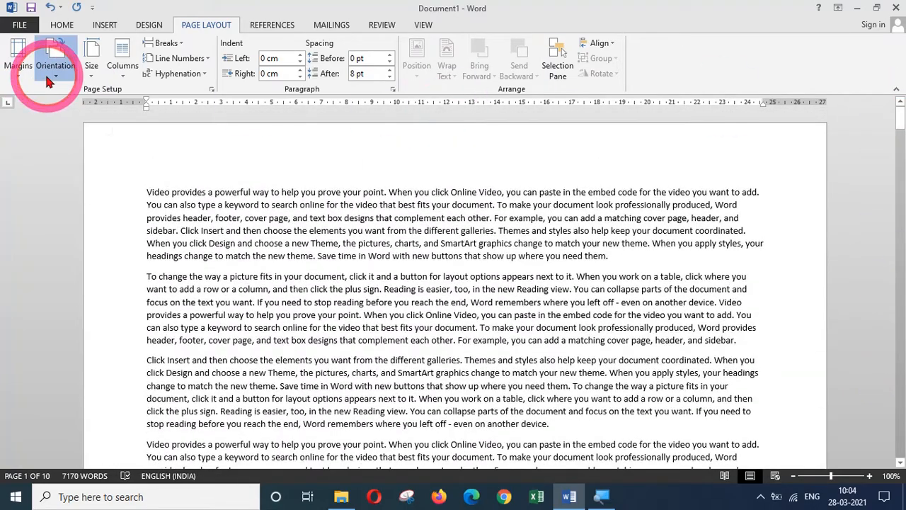
{"action": "left_click", "coordinate": [54, 106]}
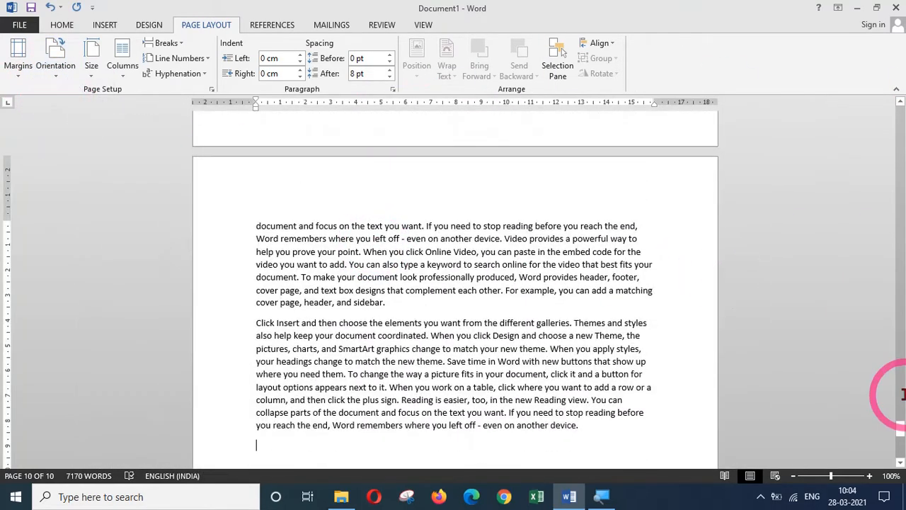
{"action": "left_click_drag", "start_coordinate": [902, 426], "coordinate": [902, 103]}
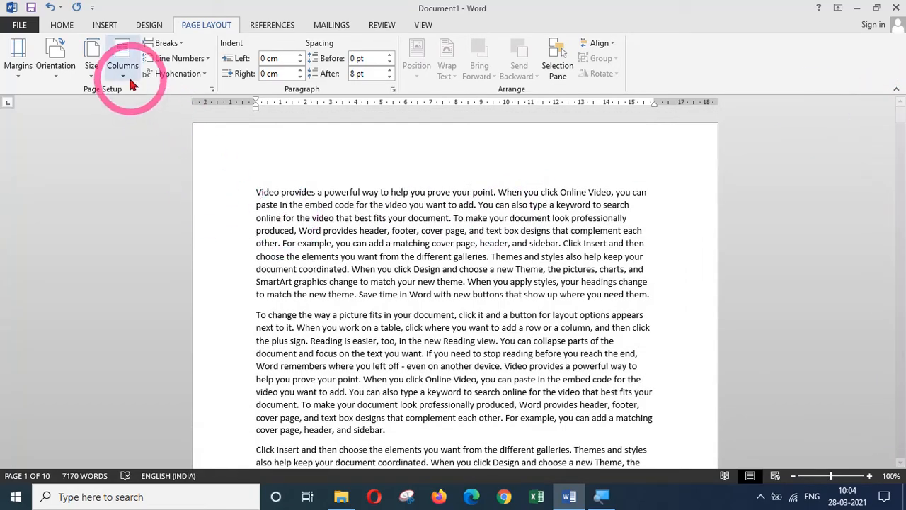
{"action": "left_click", "coordinate": [124, 57]}
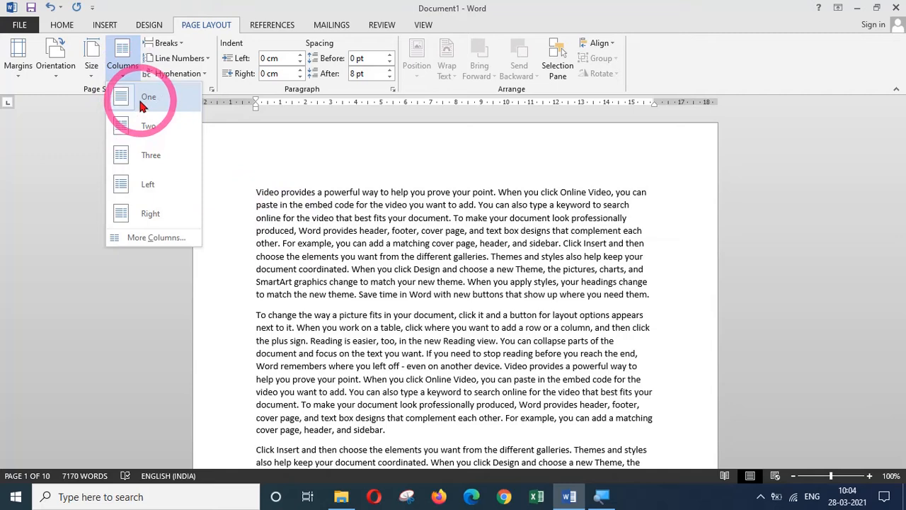
{"action": "left_click", "coordinate": [140, 106]}
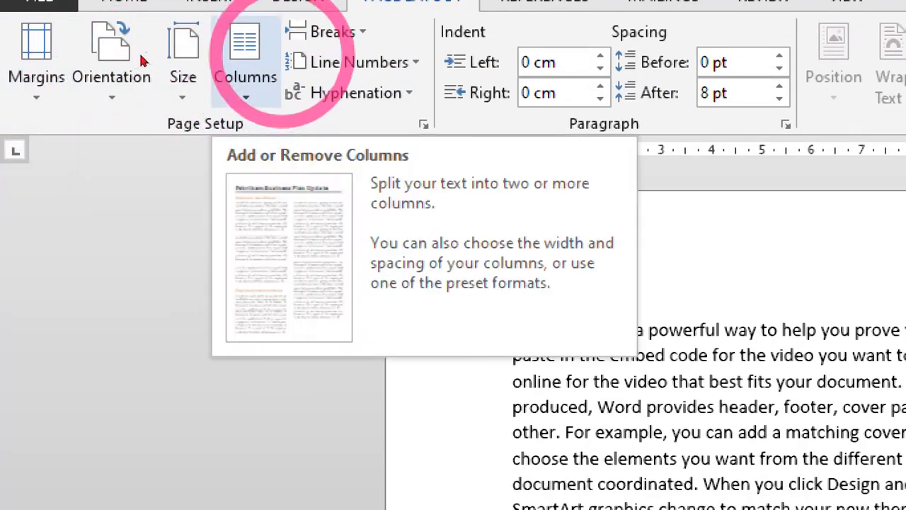
Insert a page break before the "Video provides" paragraph in the middle of page 1
{"action": "left_click", "coordinate": [332, 32]}
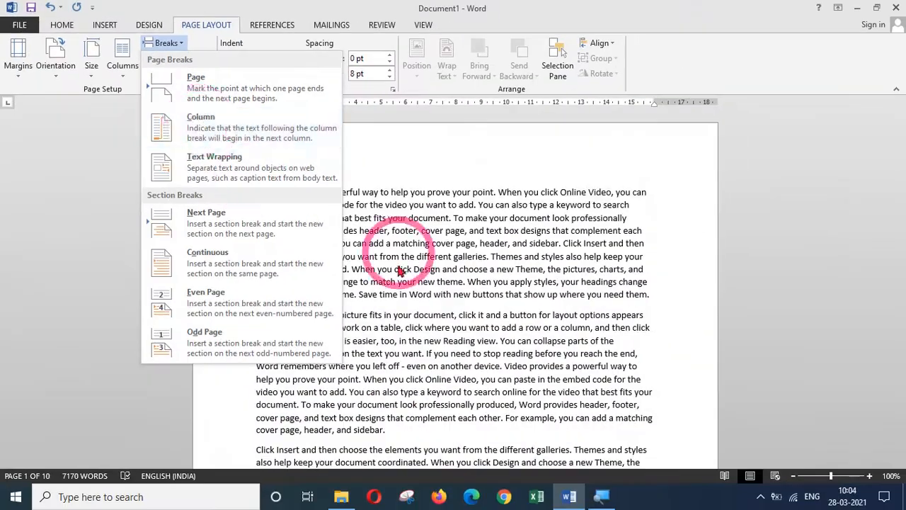
{"action": "left_click", "coordinate": [459, 283]}
{"action": "left_click_drag", "start_coordinate": [900, 120], "coordinate": [900, 138]}
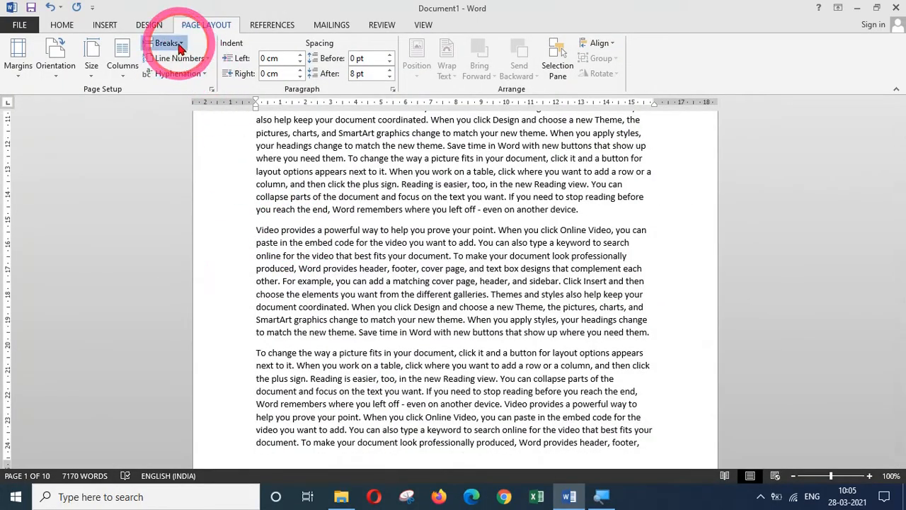
{"action": "left_click", "coordinate": [179, 45]}
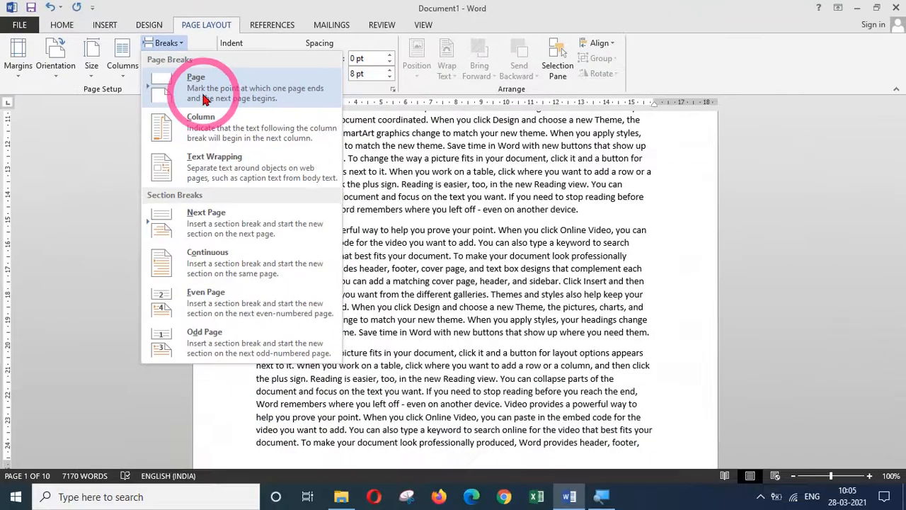
{"action": "left_click", "coordinate": [204, 99]}
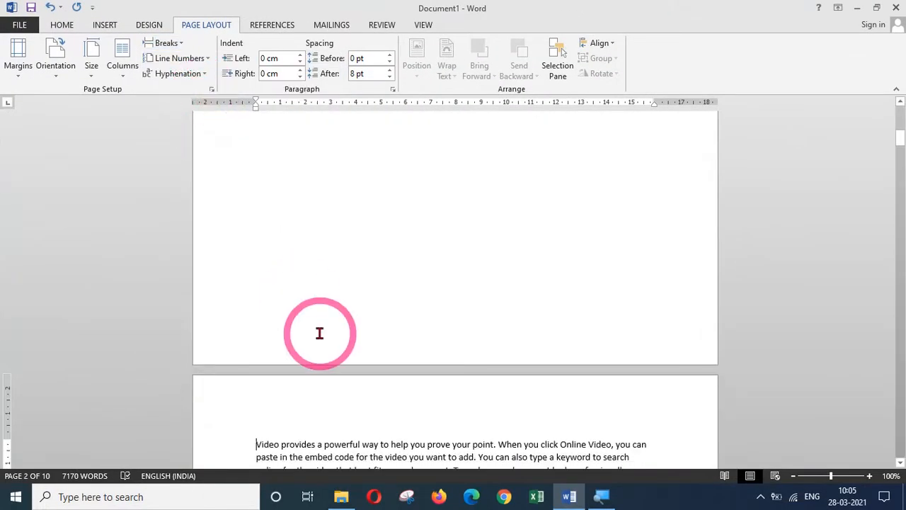
{"action": "left_click_drag", "start_coordinate": [900, 142], "coordinate": [900, 150]}
{"action": "left_click", "coordinate": [442, 233]}
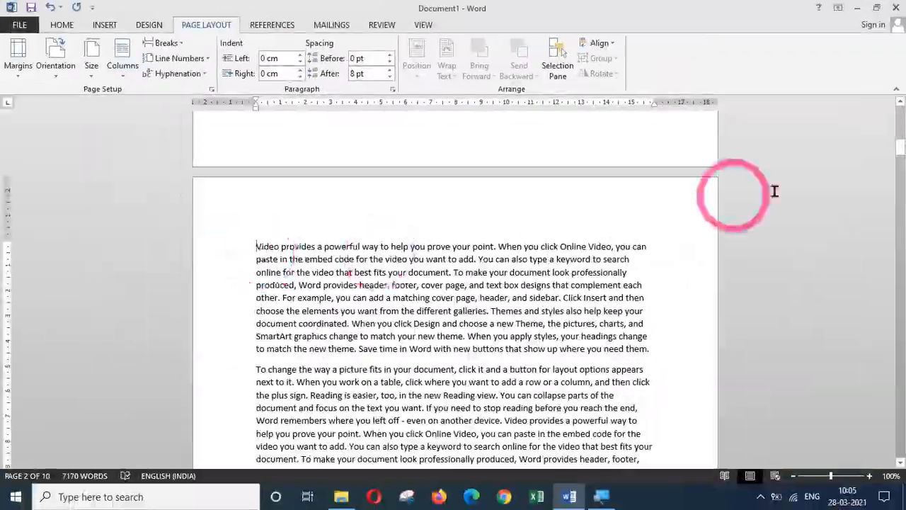
Lay out the portrait document's text in two columns
{"action": "left_click_drag", "start_coordinate": [900, 152], "coordinate": [901, 114]}
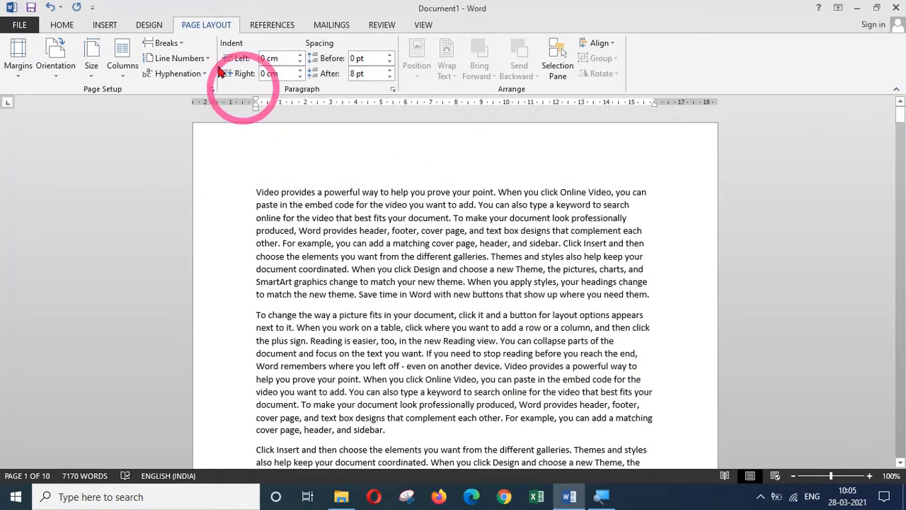
{"action": "left_click", "coordinate": [164, 43]}
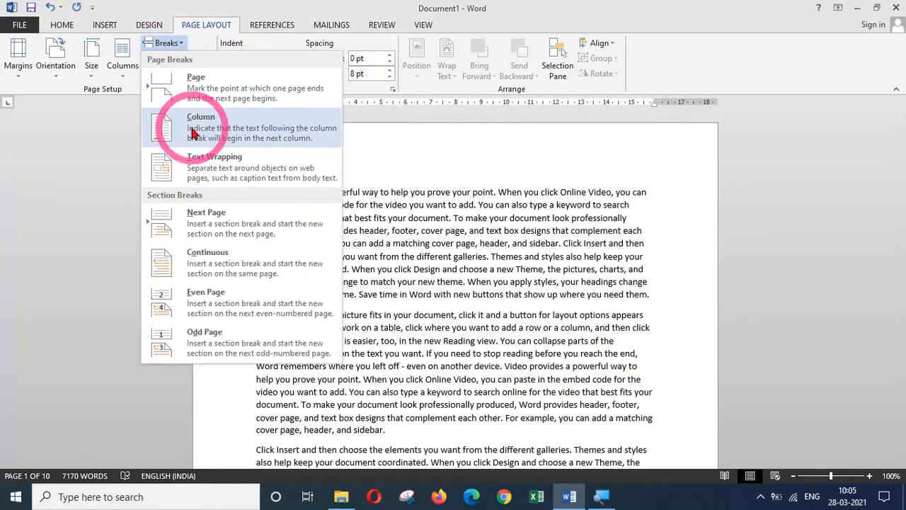
{"action": "left_click", "coordinate": [123, 64]}
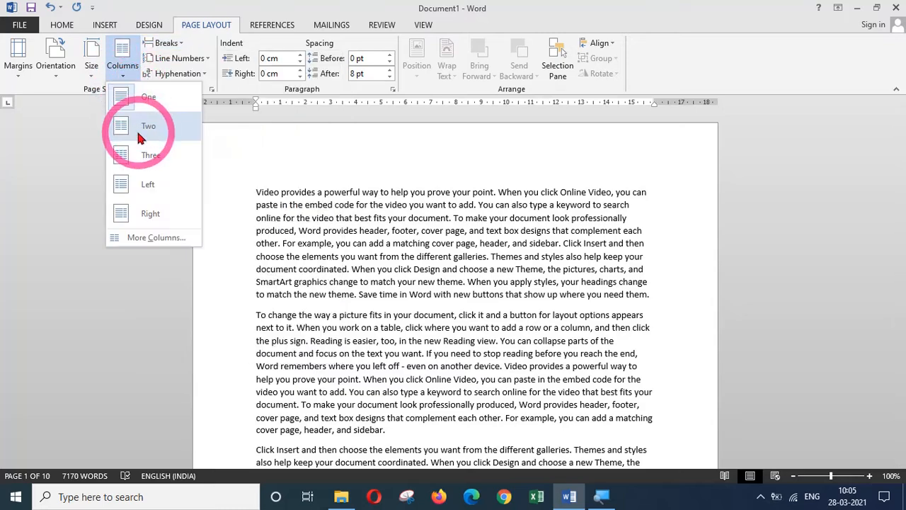
{"action": "left_click", "coordinate": [140, 134]}
Insert a column break before the "Click Insert" paragraph near the end of page 2's first column
{"action": "scroll", "coordinate": [137, 138], "scroll_direction": "down", "scroll_amount": 10}
{"action": "left_click_drag", "start_coordinate": [900, 139], "coordinate": [902, 168]}
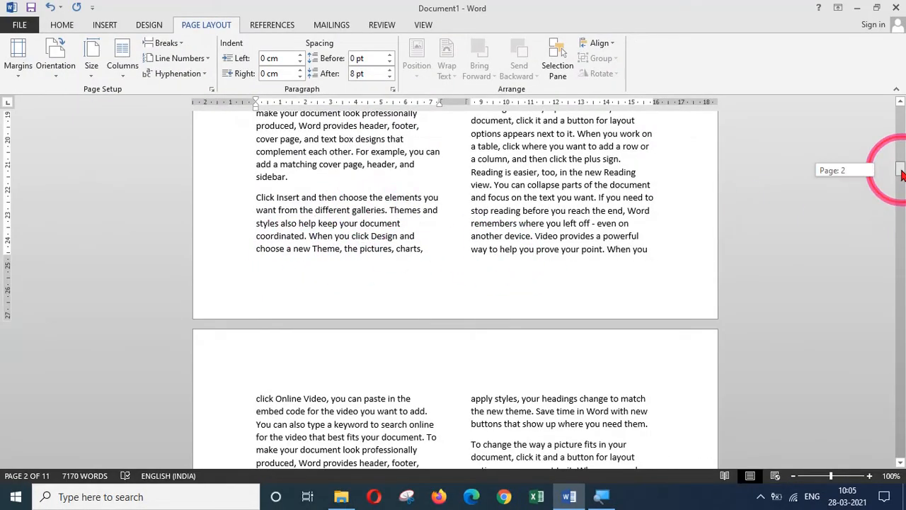
{"action": "mouse_move", "coordinate": [902, 174]}
{"action": "left_mouse_down"}
{"action": "mouse_move", "coordinate": [902, 146]}
{"action": "mouse_move", "coordinate": [902, 165]}
{"action": "left_mouse_up"}
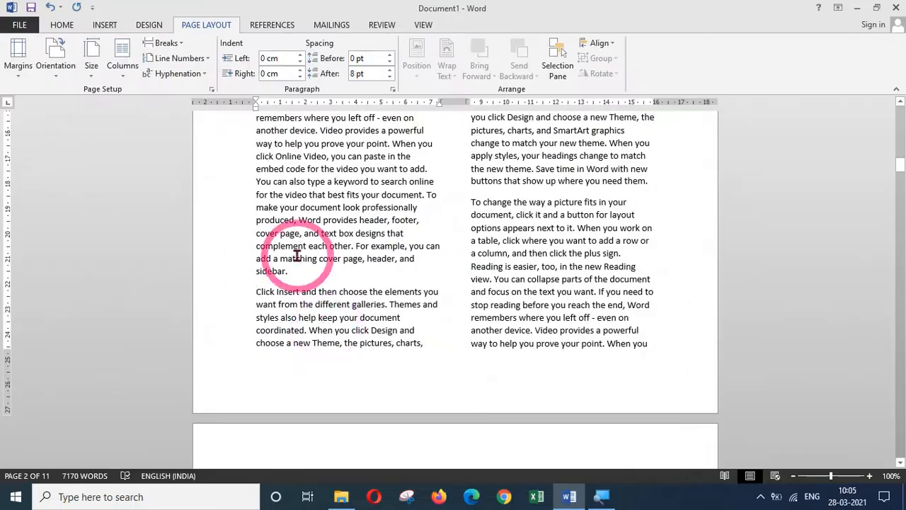
{"action": "left_click", "coordinate": [168, 44]}
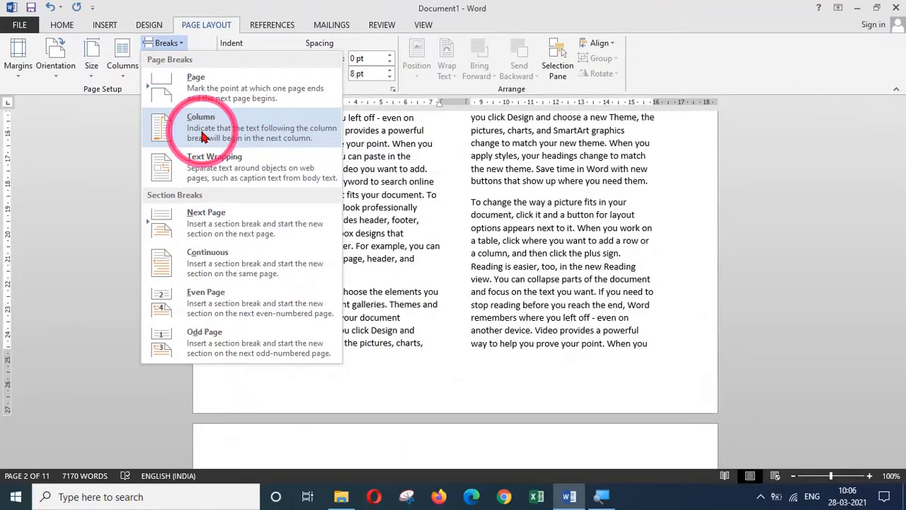
{"action": "left_click", "coordinate": [203, 136]}
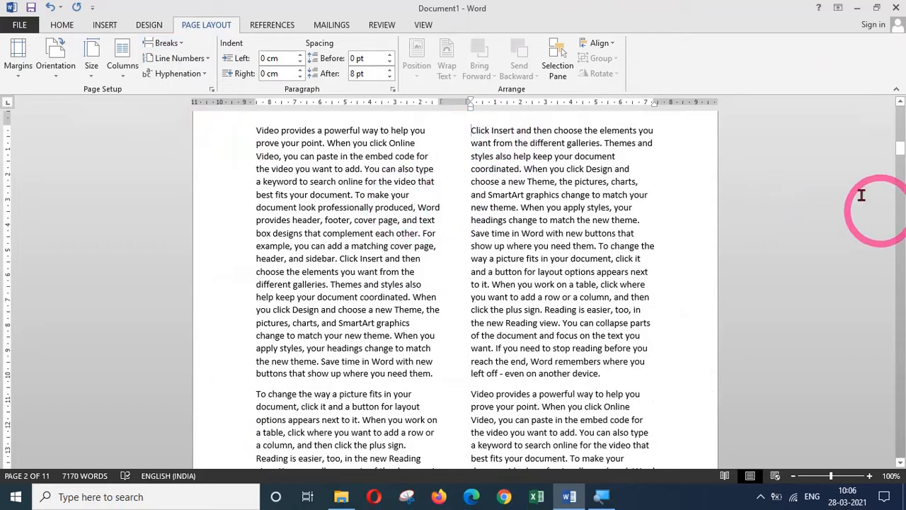
{"action": "mouse_move", "coordinate": [899, 149]}
{"action": "left_mouse_down"}
{"action": "mouse_move", "coordinate": [901, 167]}
{"action": "mouse_move", "coordinate": [901, 145]}
{"action": "left_mouse_up"}
{"action": "left_click", "coordinate": [551, 222]}
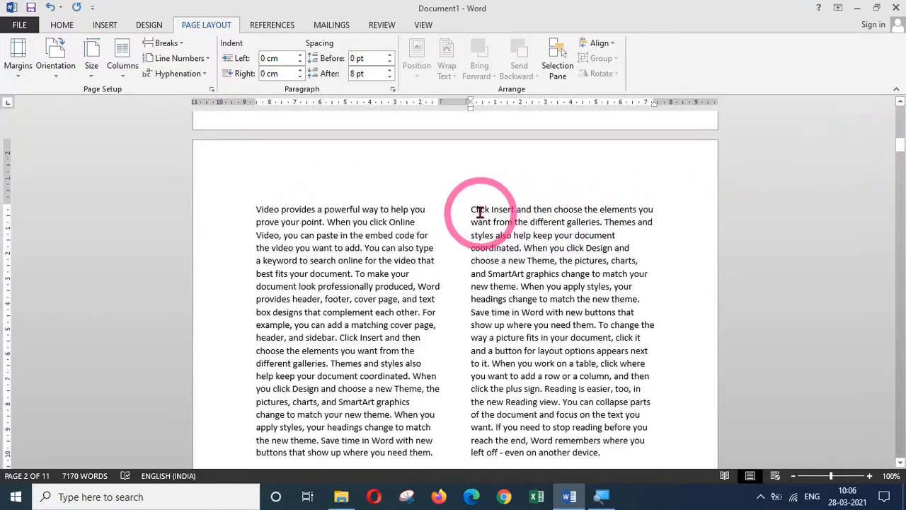
{"action": "left_click", "coordinate": [190, 61]}
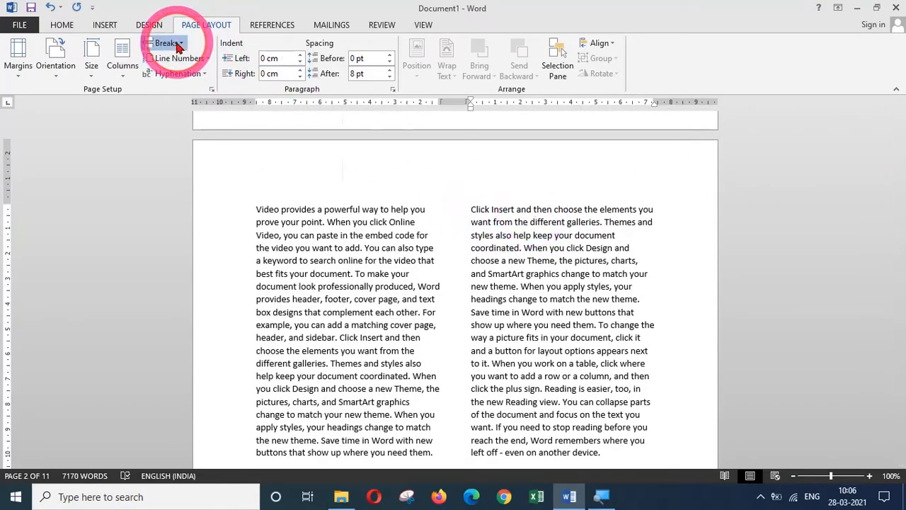
{"action": "left_click", "coordinate": [177, 44]}
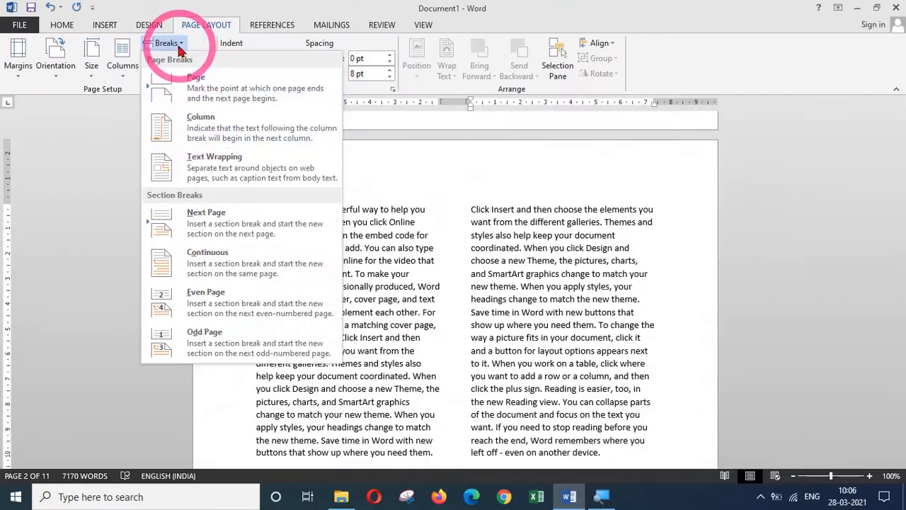
{"action": "left_click", "coordinate": [177, 45]}
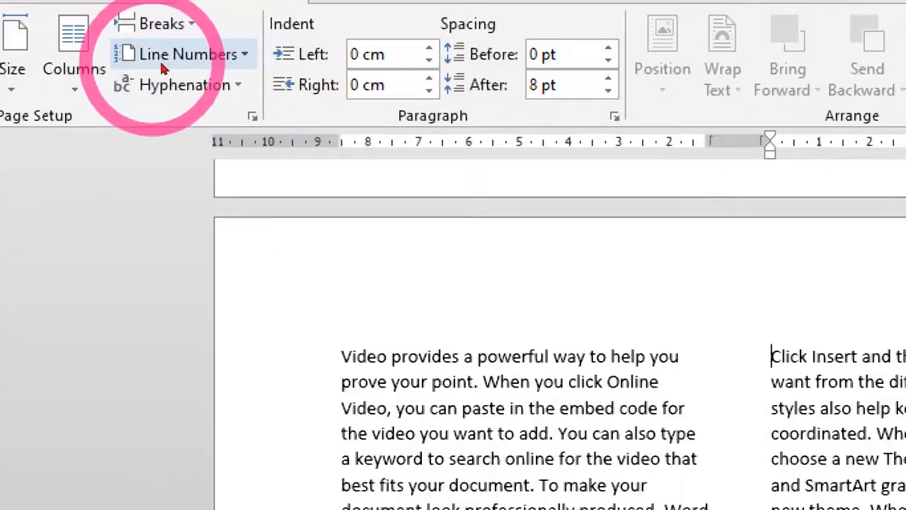
{"action": "left_click", "coordinate": [199, 63]}
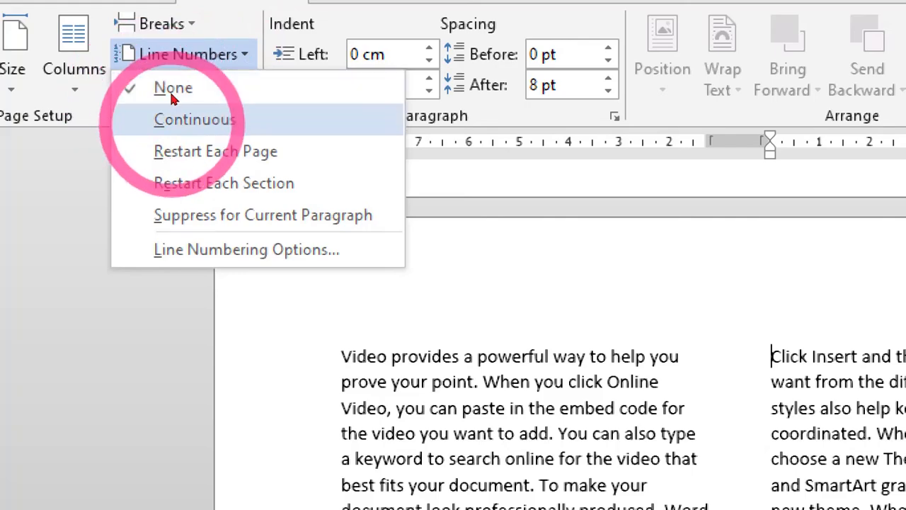
{"action": "left_click", "coordinate": [652, 403]}
{"action": "left_click", "coordinate": [651, 402]}
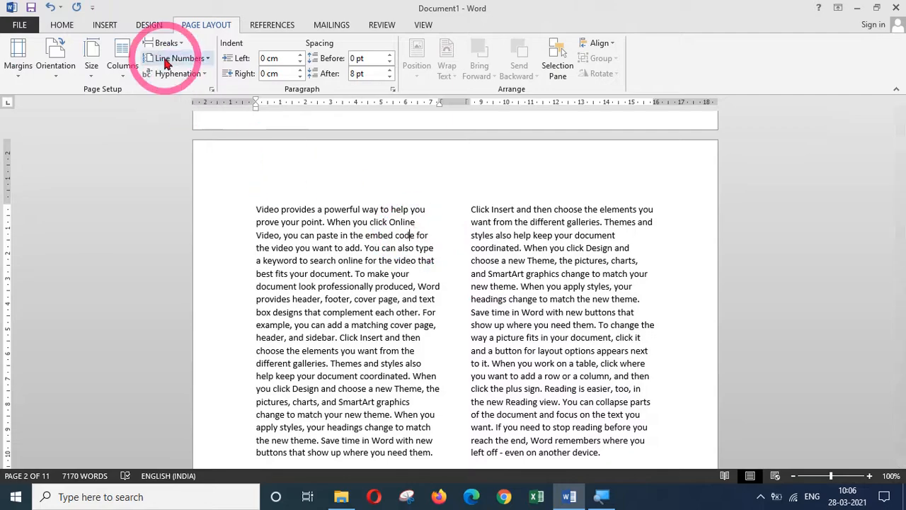
Return the portrait document's text to the One column layout
{"action": "left_click", "coordinate": [123, 57]}
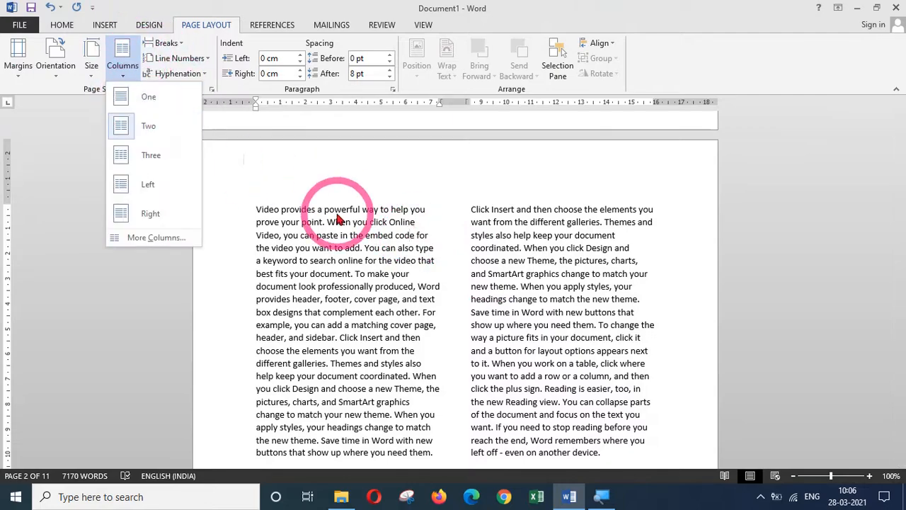
{"action": "left_click", "coordinate": [131, 97]}
{"action": "left_click_drag", "start_coordinate": [901, 141], "coordinate": [897, 112]}
{"action": "left_click", "coordinate": [410, 210]}
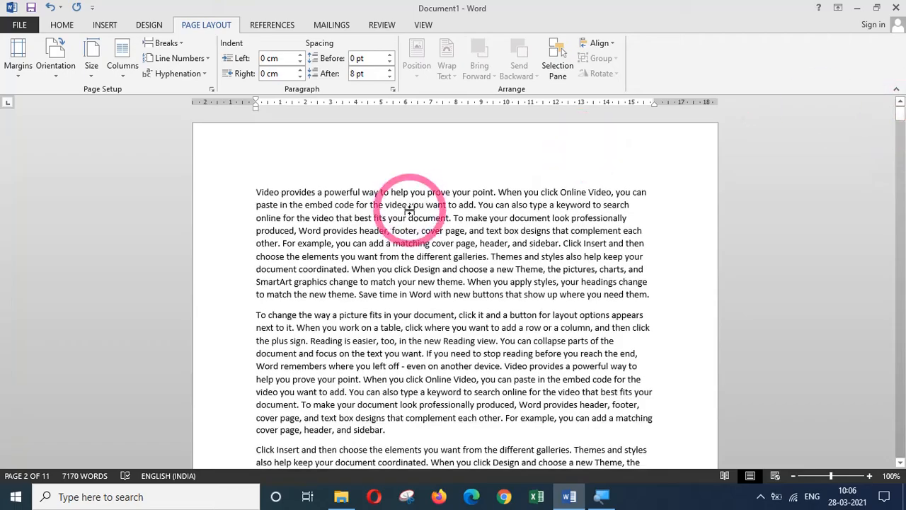
Turn on Continuous line numbers for the document, starting from the first paragraph
{"action": "left_click", "coordinate": [256, 194]}
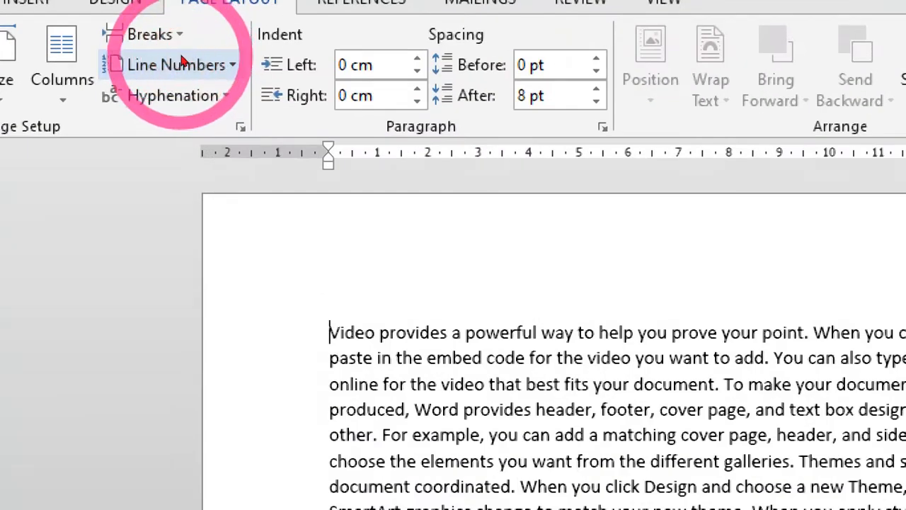
{"action": "left_click", "coordinate": [183, 63]}
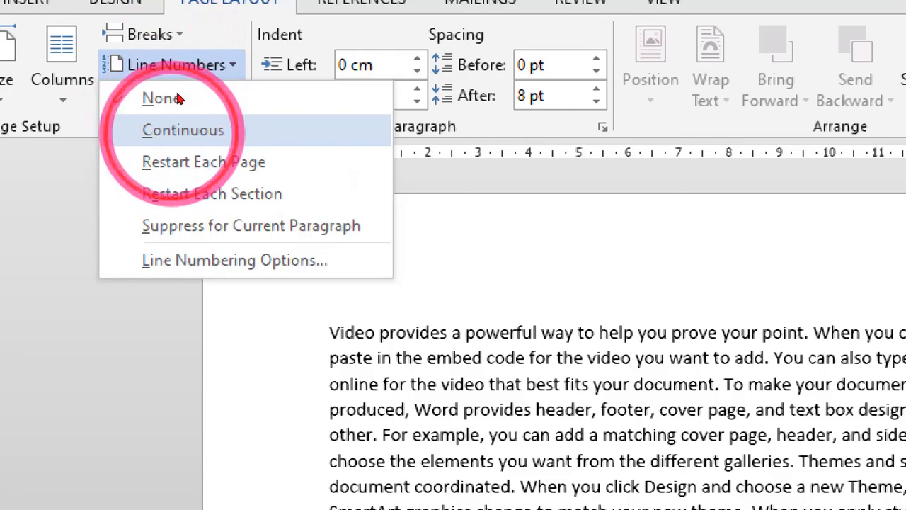
{"action": "left_click", "coordinate": [171, 130]}
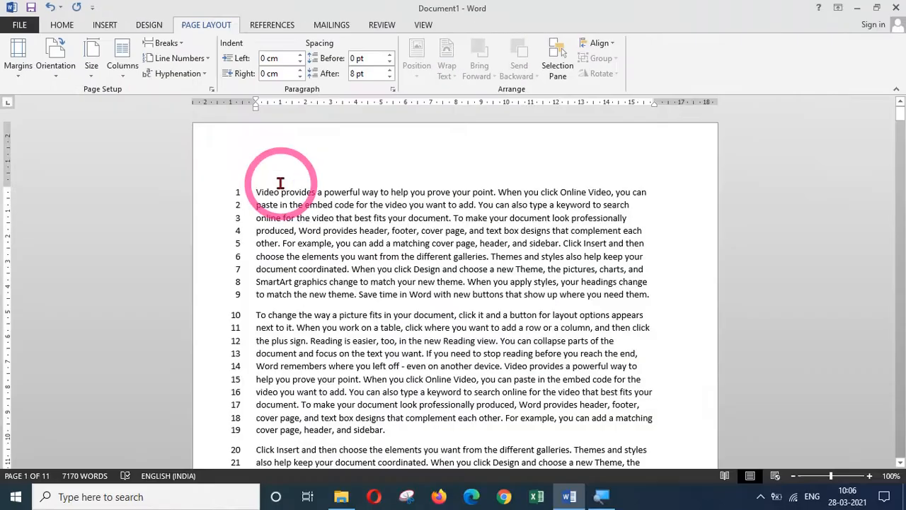
Examine how the continuous line numbering runs from the first page through to the last page
{"action": "mouse_move", "coordinate": [900, 115]}
{"action": "left_mouse_down"}
{"action": "mouse_move", "coordinate": [901, 148]}
{"action": "mouse_move", "coordinate": [904, 113]}
{"action": "left_mouse_up"}
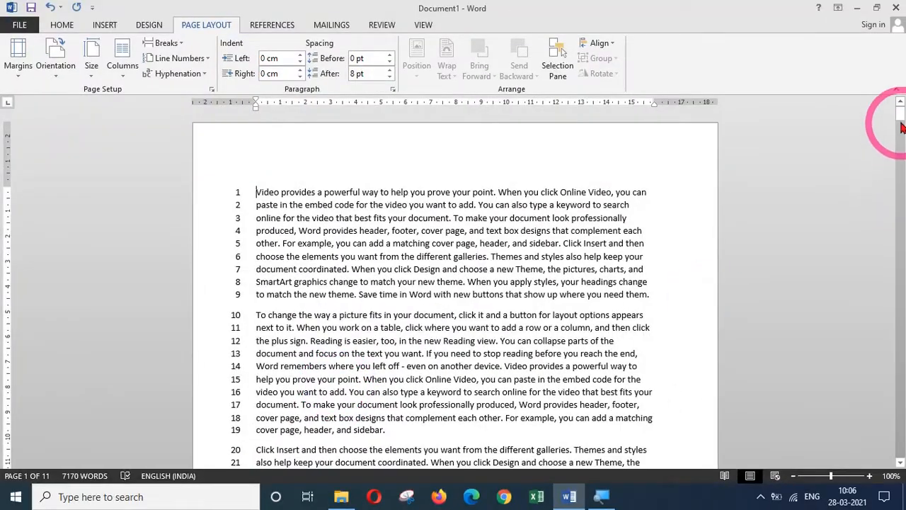
{"action": "left_click_drag", "start_coordinate": [903, 126], "coordinate": [902, 134]}
{"action": "left_click", "coordinate": [386, 275]}
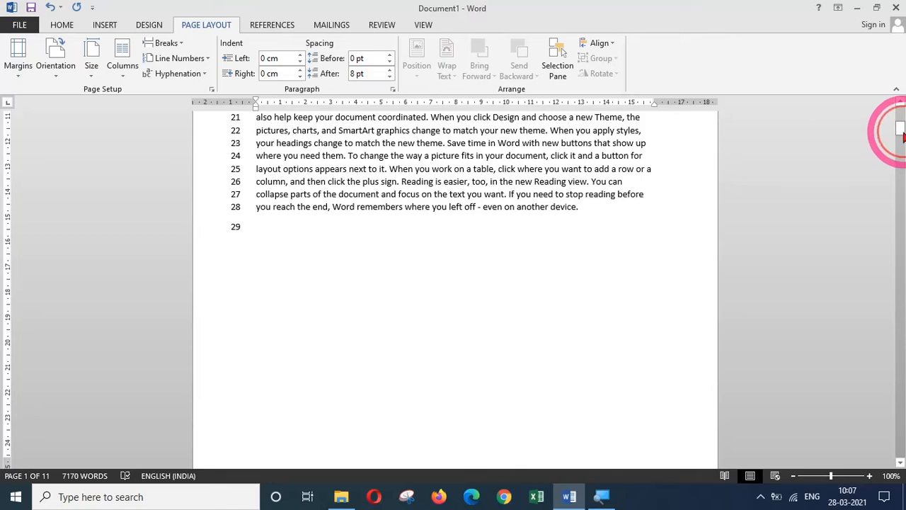
{"action": "left_click_drag", "start_coordinate": [900, 129], "coordinate": [902, 141]}
{"action": "left_click", "coordinate": [408, 227]}
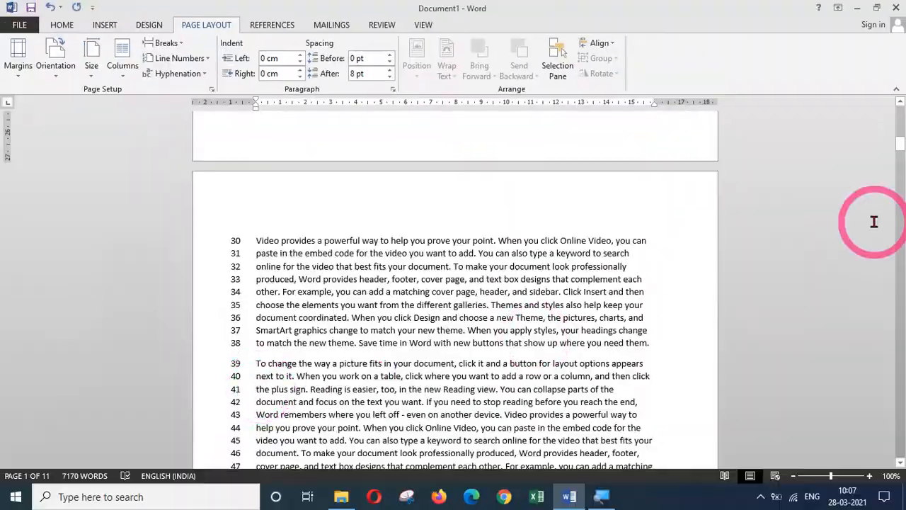
{"action": "left_click_drag", "start_coordinate": [901, 145], "coordinate": [901, 438]}
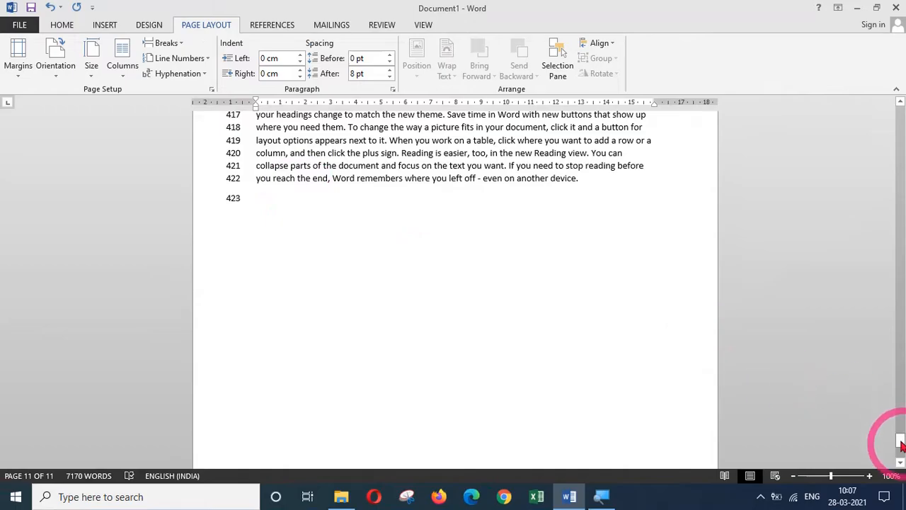
{"action": "left_click_drag", "start_coordinate": [902, 443], "coordinate": [894, 106]}
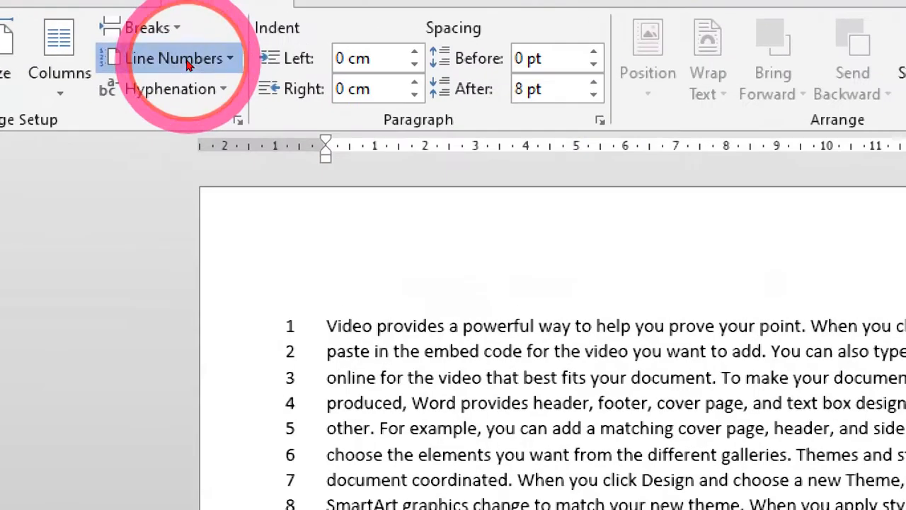
Set the line numbers to Restart Each Page and check the numbering at the start of pages 2 and 3
{"action": "left_click", "coordinate": [185, 61]}
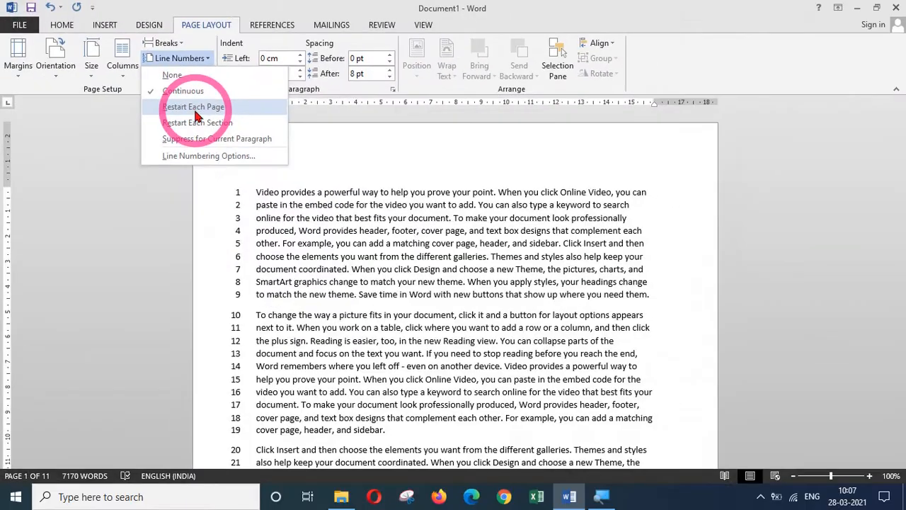
{"action": "left_click", "coordinate": [205, 161]}
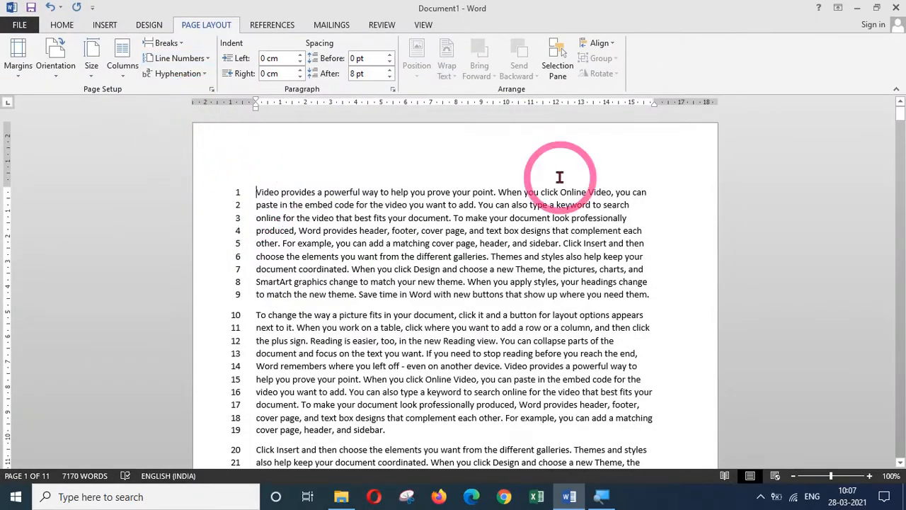
{"action": "left_click_drag", "start_coordinate": [901, 121], "coordinate": [899, 147]}
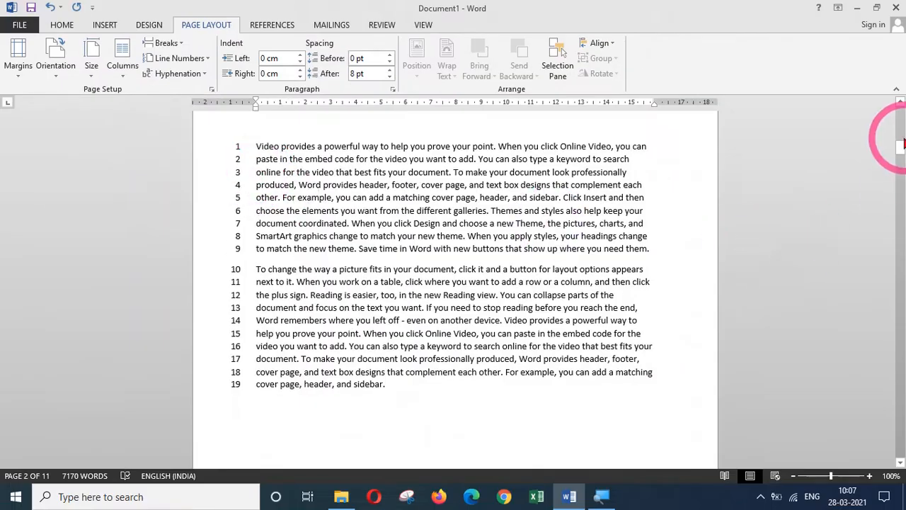
{"action": "left_click_drag", "start_coordinate": [900, 144], "coordinate": [901, 178]}
{"action": "left_click", "coordinate": [400, 248]}
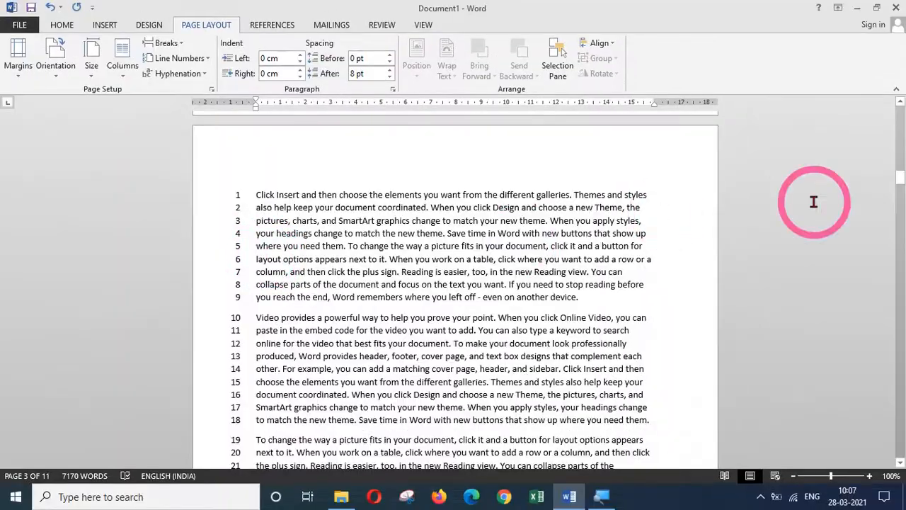
{"action": "left_click_drag", "start_coordinate": [902, 186], "coordinate": [901, 107]}
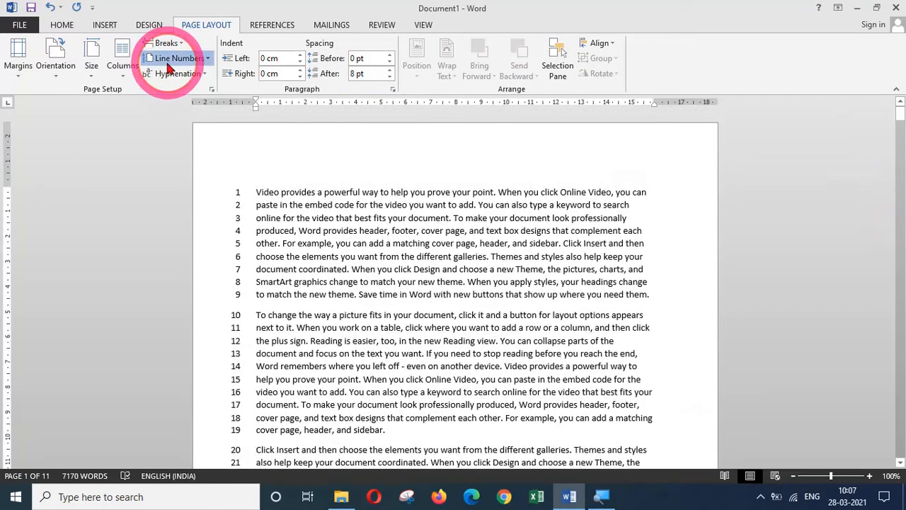
Remove the line numbers from the document by setting them to None
{"action": "left_click", "coordinate": [169, 58]}
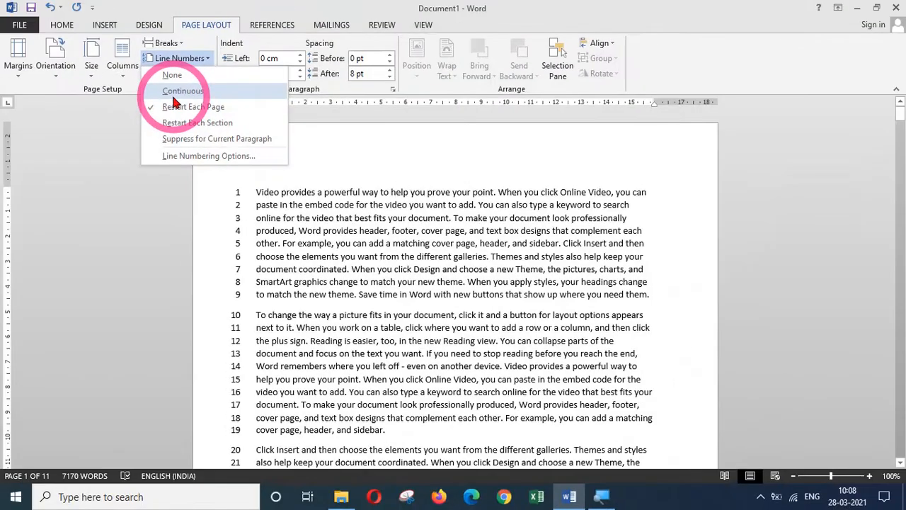
{"action": "left_click", "coordinate": [177, 58]}
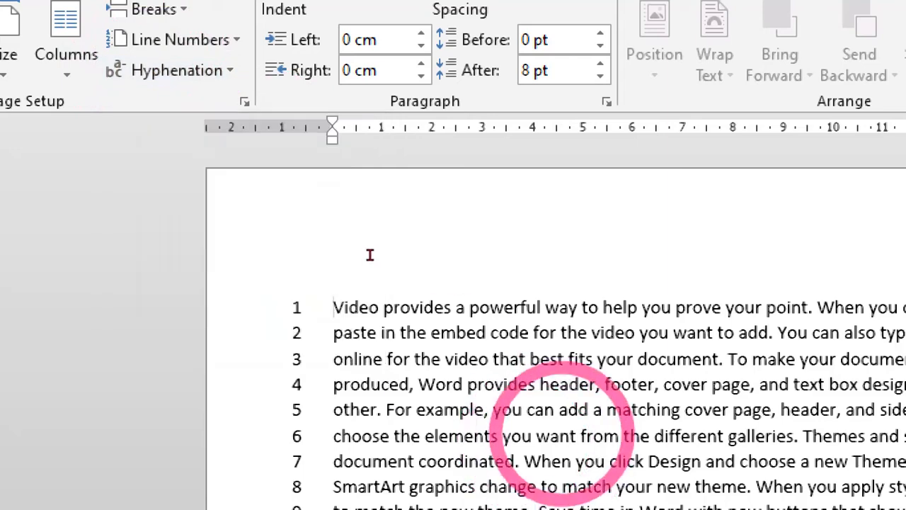
{"action": "left_click", "coordinate": [181, 39]}
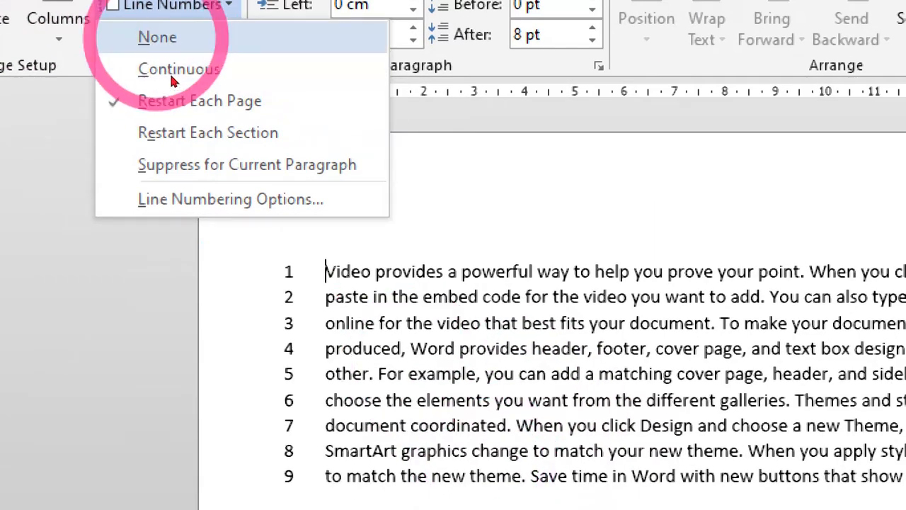
{"action": "left_click", "coordinate": [159, 39]}
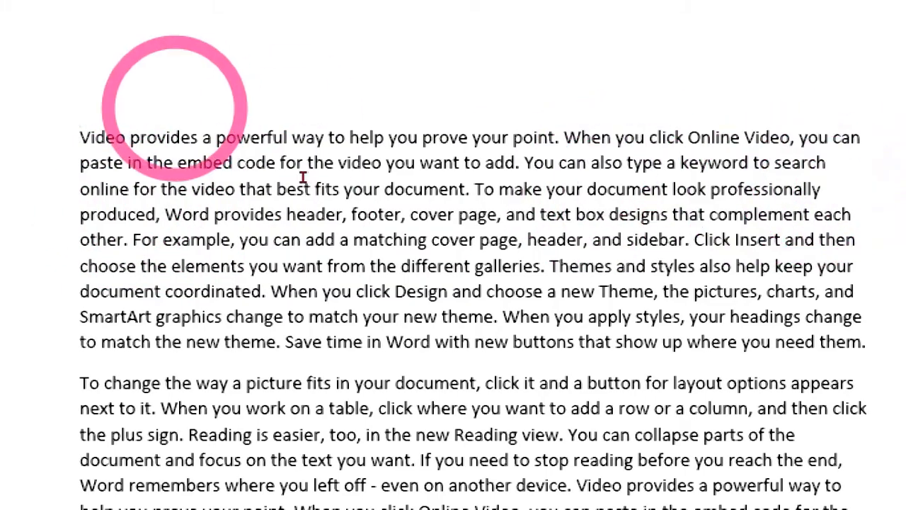
Select the first paragraph and apply Automatic hyphenation
{"action": "left_click_drag", "start_coordinate": [81, 138], "coordinate": [865, 342]}
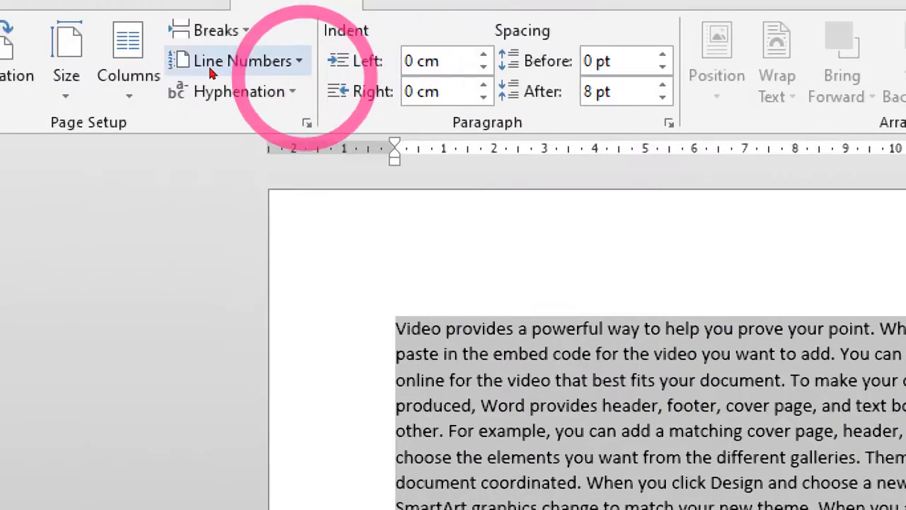
{"action": "left_click", "coordinate": [10, 7]}
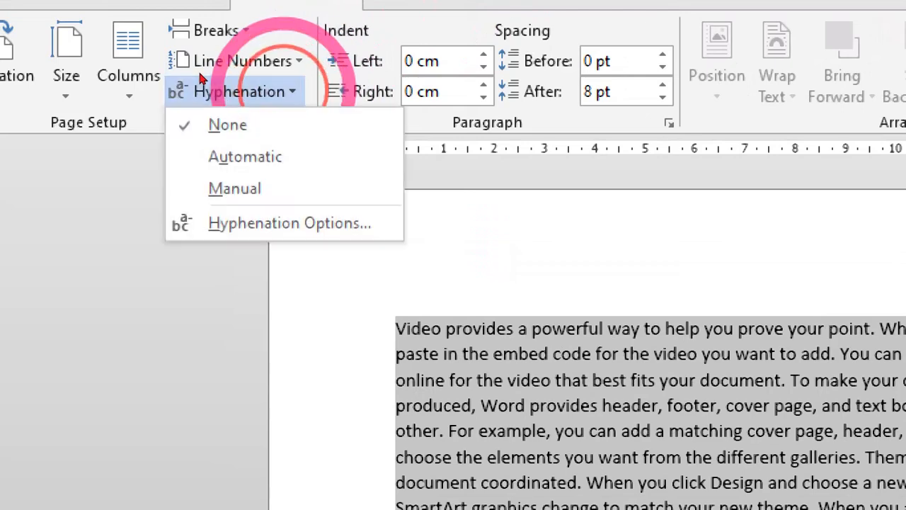
{"action": "left_click", "coordinate": [245, 156]}
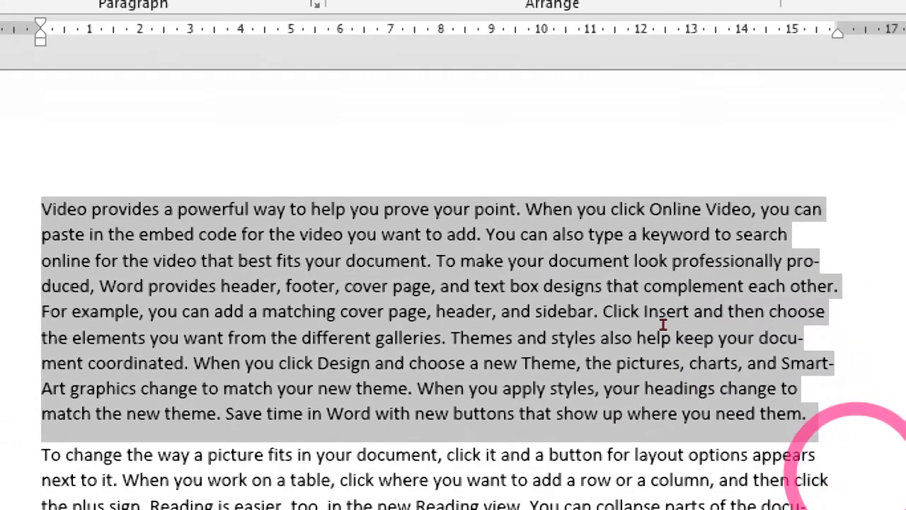
{"action": "left_click", "coordinate": [776, 286]}
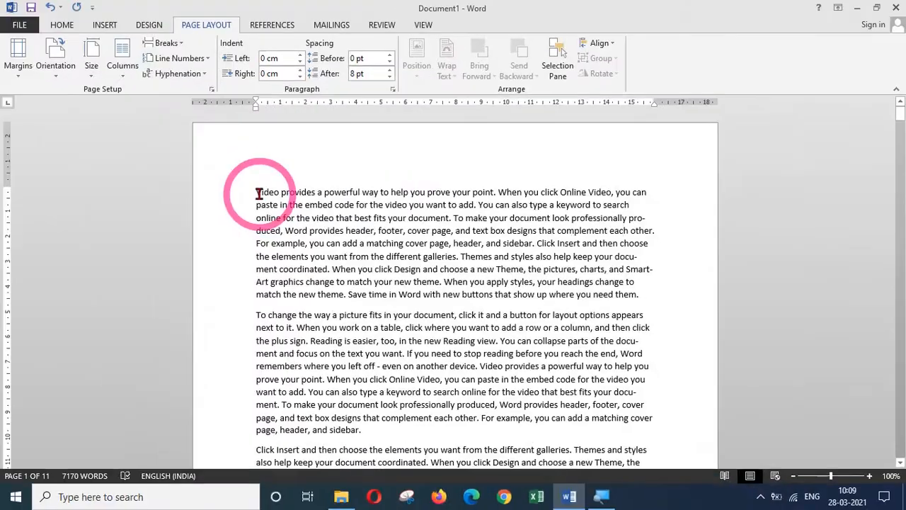
Select the first paragraph again and set hyphenation back to None
{"action": "left_click_drag", "start_coordinate": [257, 192], "coordinate": [635, 294]}
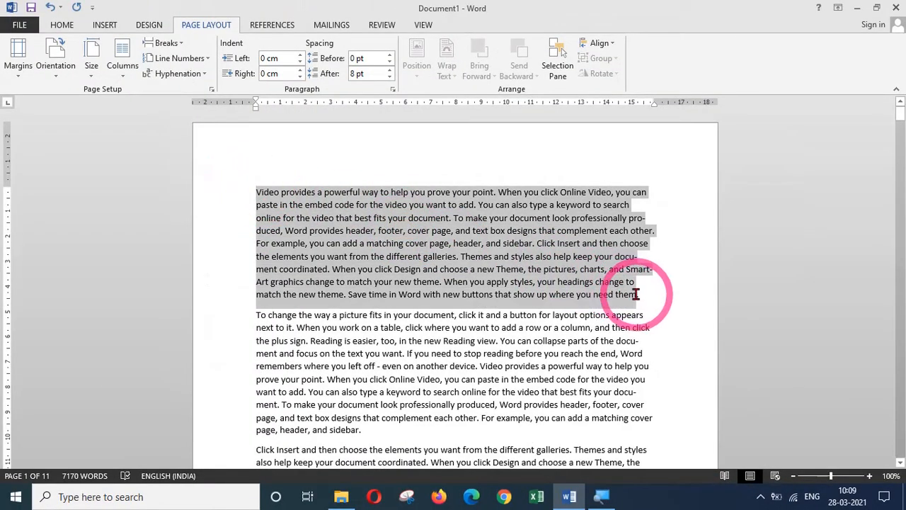
{"action": "left_click", "coordinate": [177, 73]}
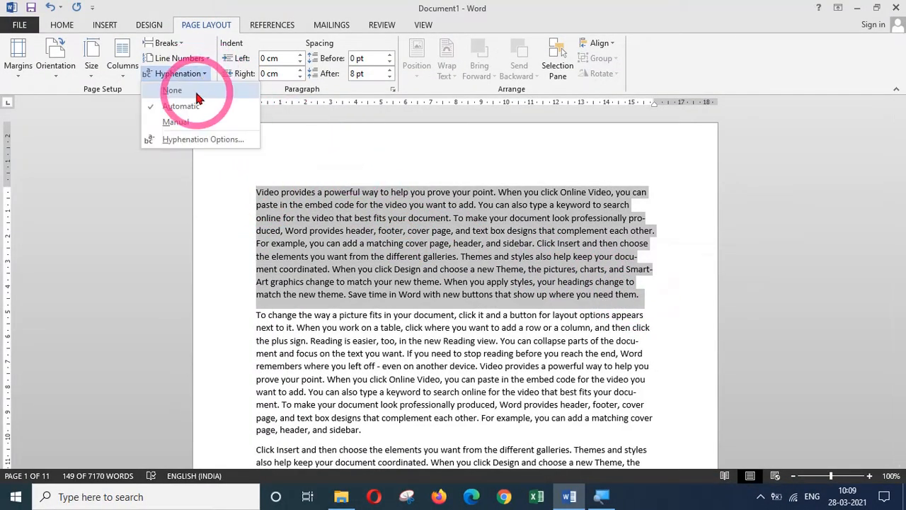
{"action": "left_click", "coordinate": [173, 91]}
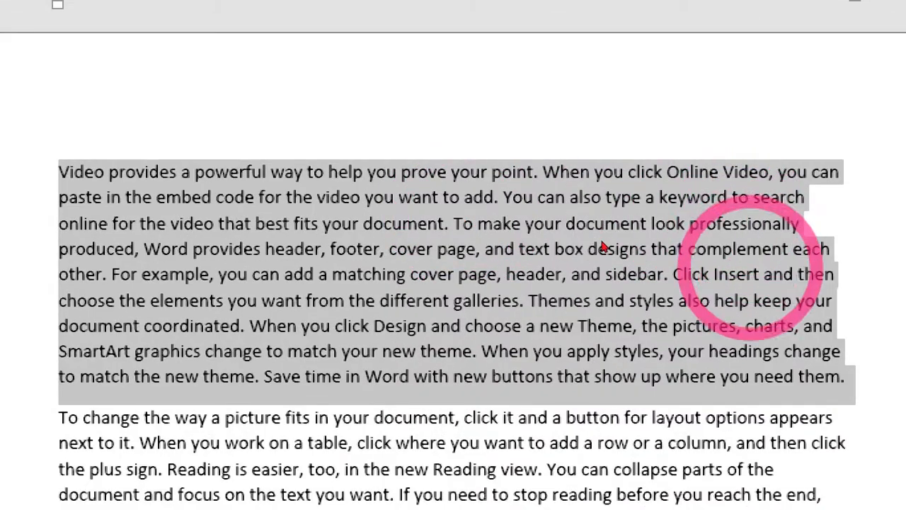
{"action": "left_click", "coordinate": [604, 242]}
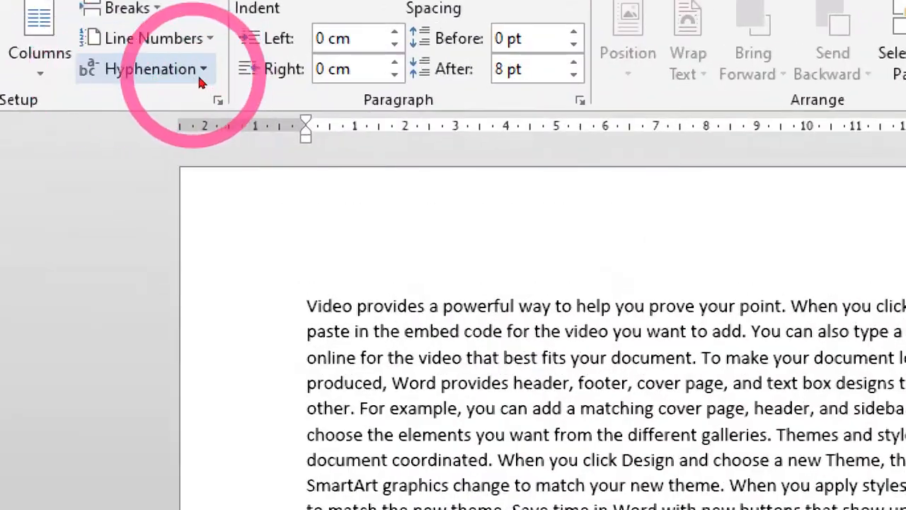
{"action": "left_click", "coordinate": [204, 77]}
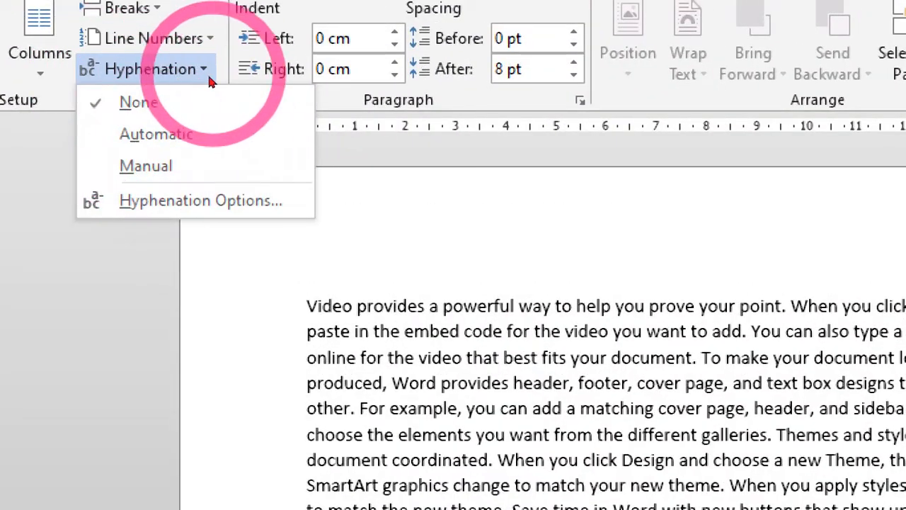
{"action": "left_click", "coordinate": [198, 73]}
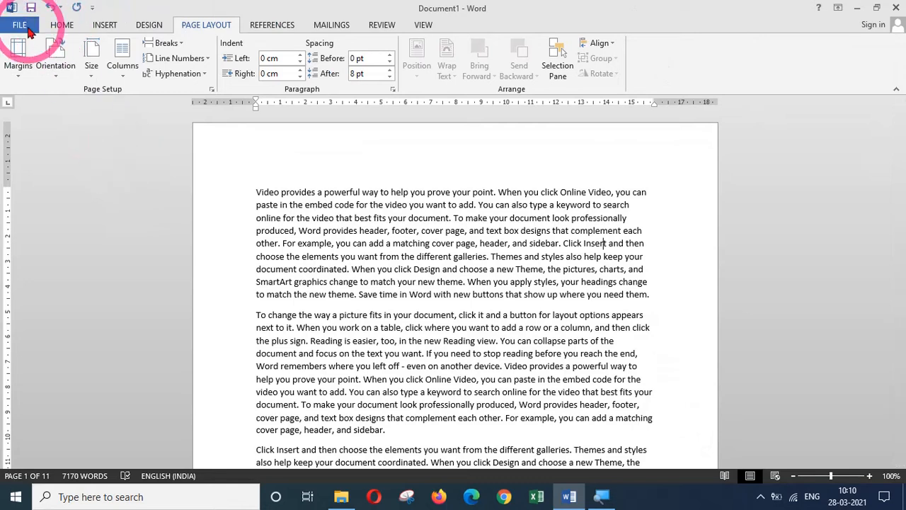
{"action": "left_click", "coordinate": [62, 25]}
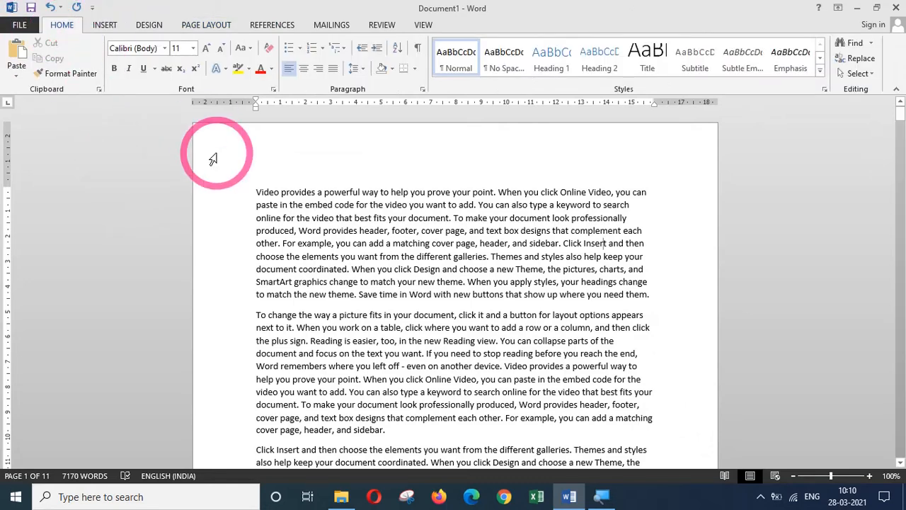